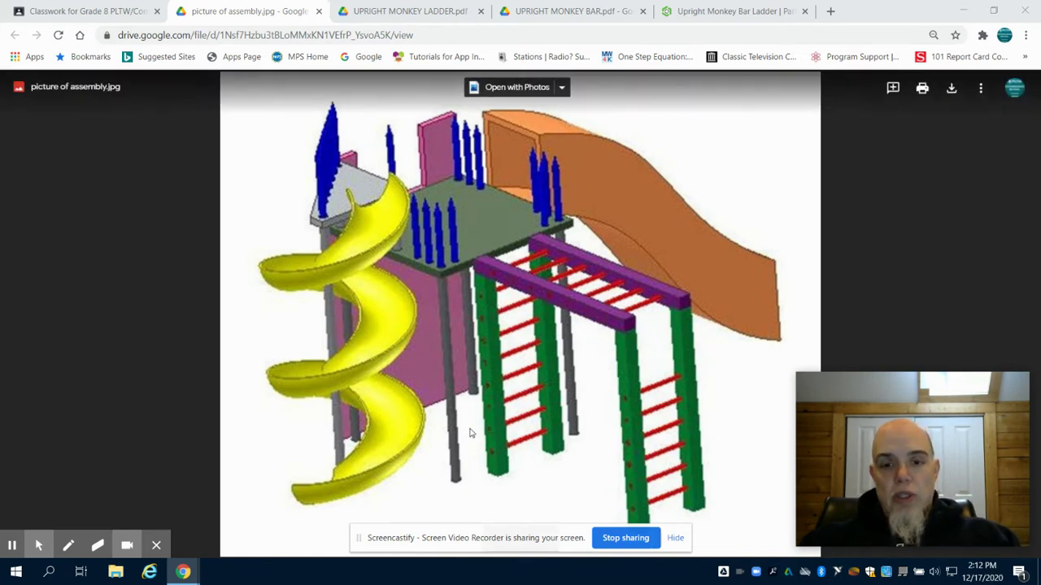
Bring up the UPRIGHT MONKEY LADDER.pdf drawing in Google Drive
{"action": "left_click", "coordinate": [425, 14]}
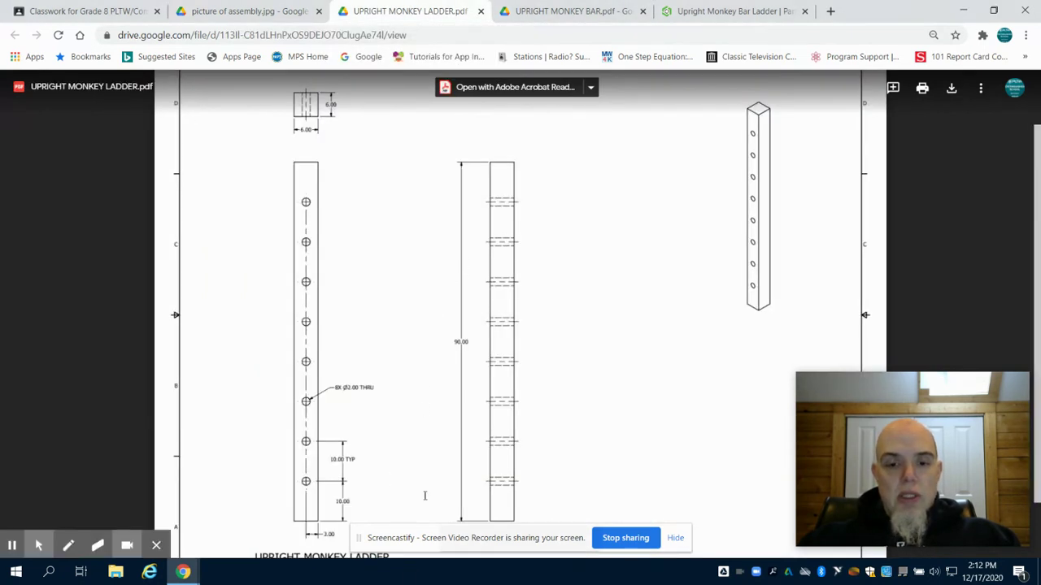
Review the upright drawing, then move to the Upright Monkey Bar Ladder Onshape document
{"action": "left_click", "coordinate": [674, 539]}
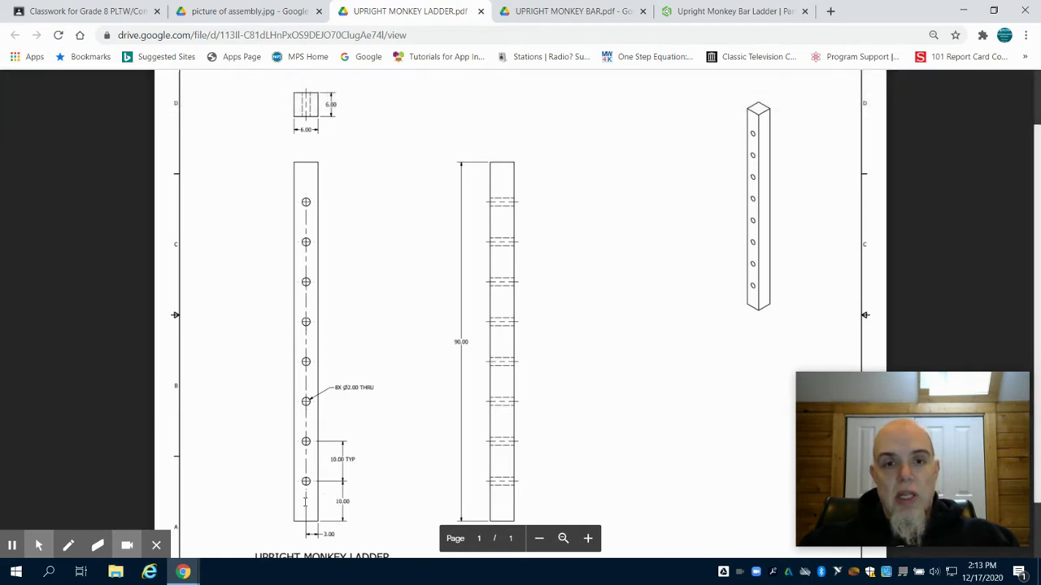
{"action": "left_click", "coordinate": [720, 11]}
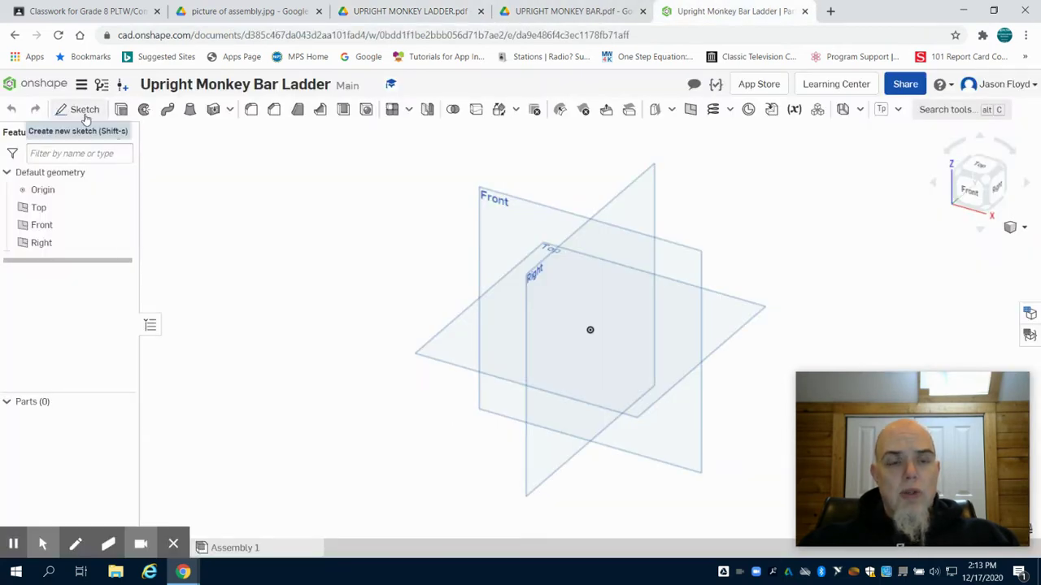
Sketch a 6×6 corner rectangle from the origin on the Front plane
{"action": "left_click", "coordinate": [85, 116]}
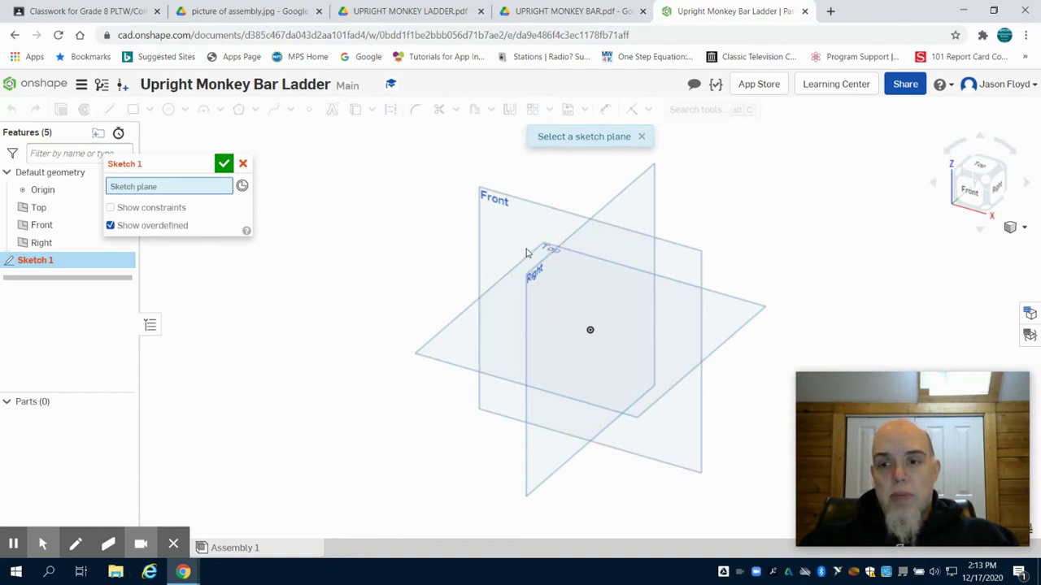
{"action": "left_click", "coordinate": [527, 249]}
{"action": "left_click", "coordinate": [975, 203]}
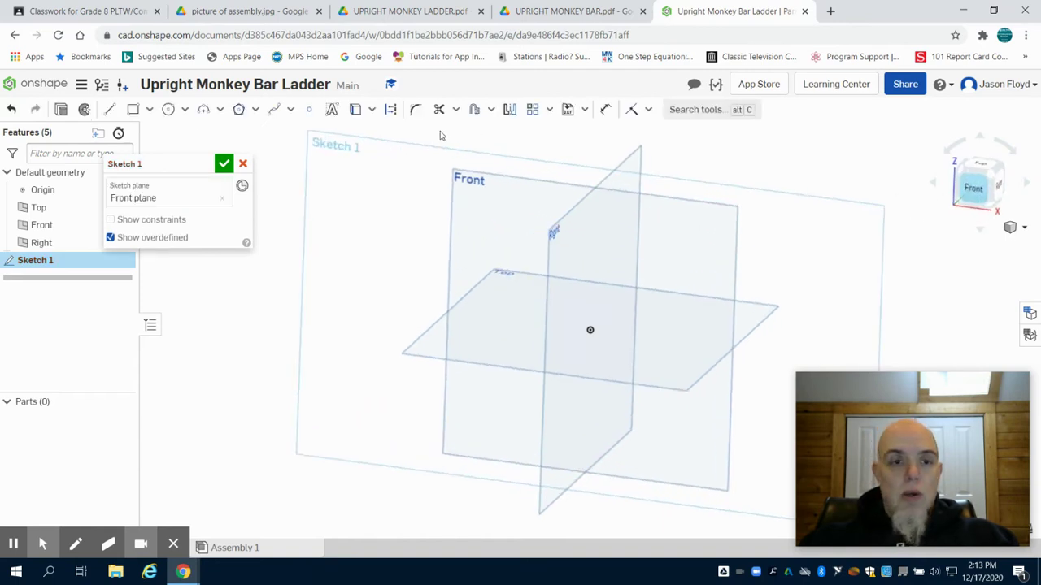
{"action": "left_click", "coordinate": [140, 108]}
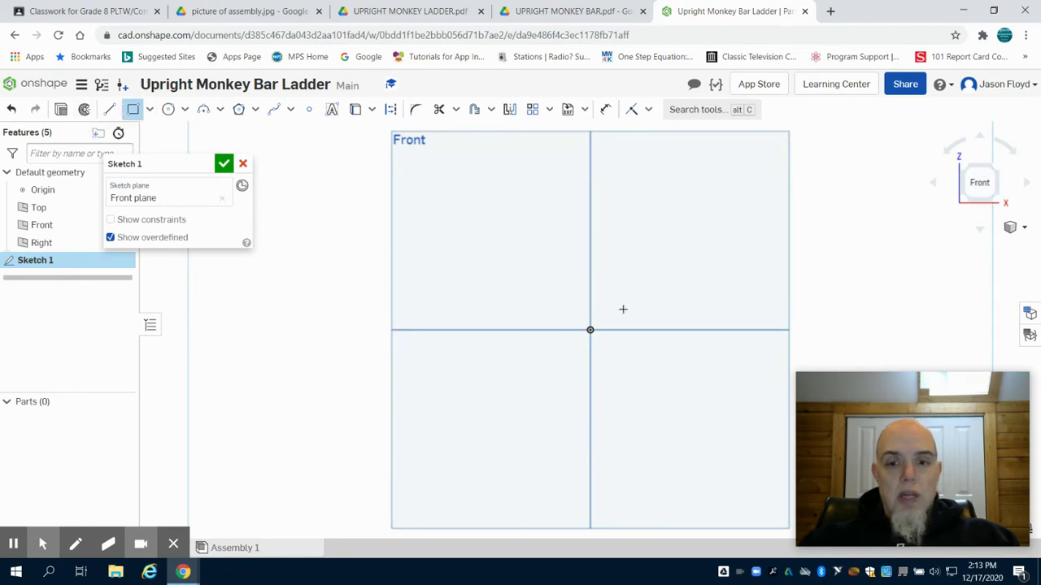
{"action": "left_click", "coordinate": [590, 330]}
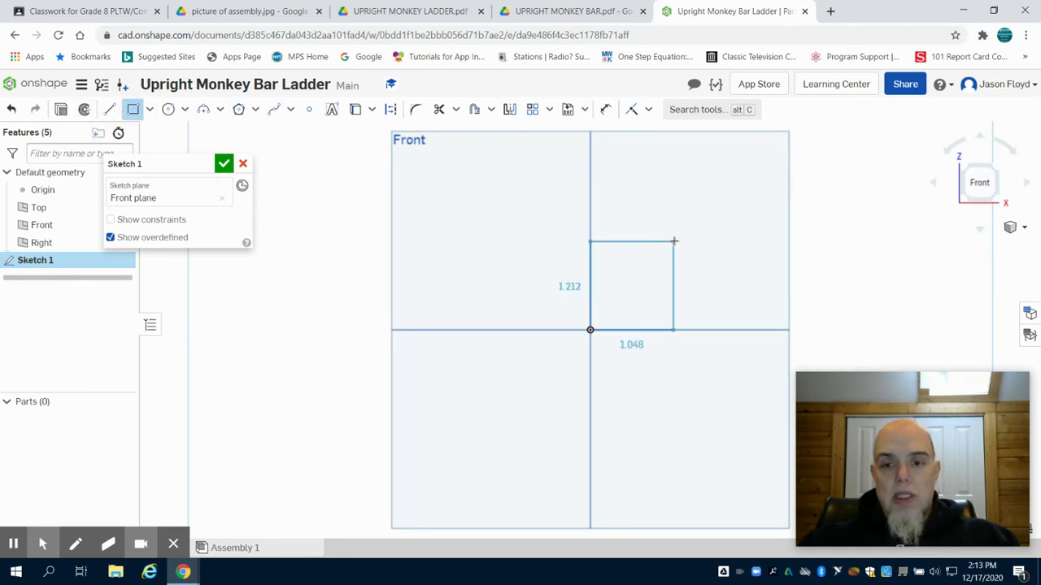
{"action": "left_click", "coordinate": [695, 218]}
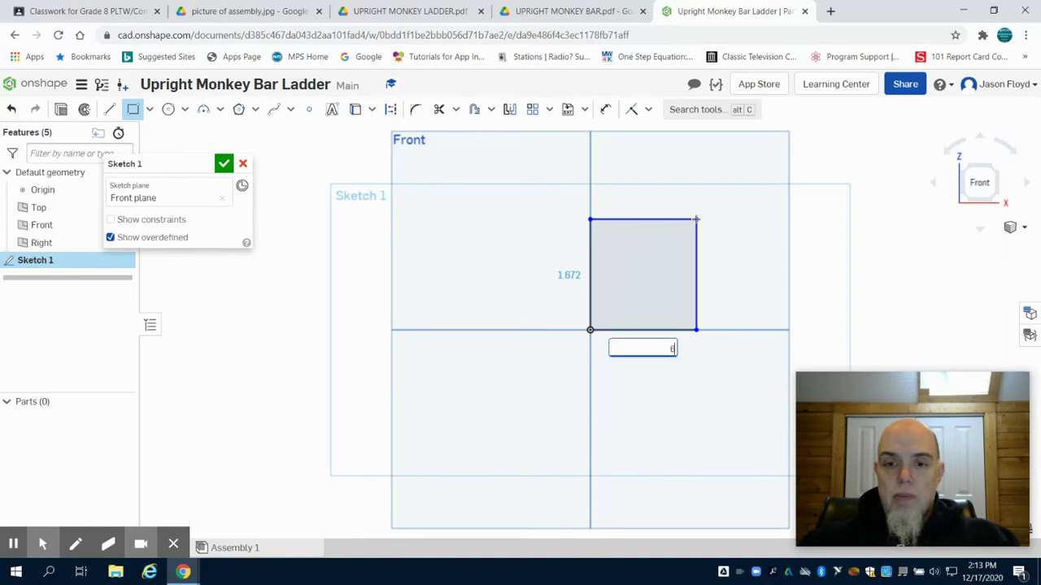
{"action": "type", "text": "6"}
{"action": "key", "text": "Tab"}
{"action": "type", "text": "6"}
{"action": "key", "text": "Return"}
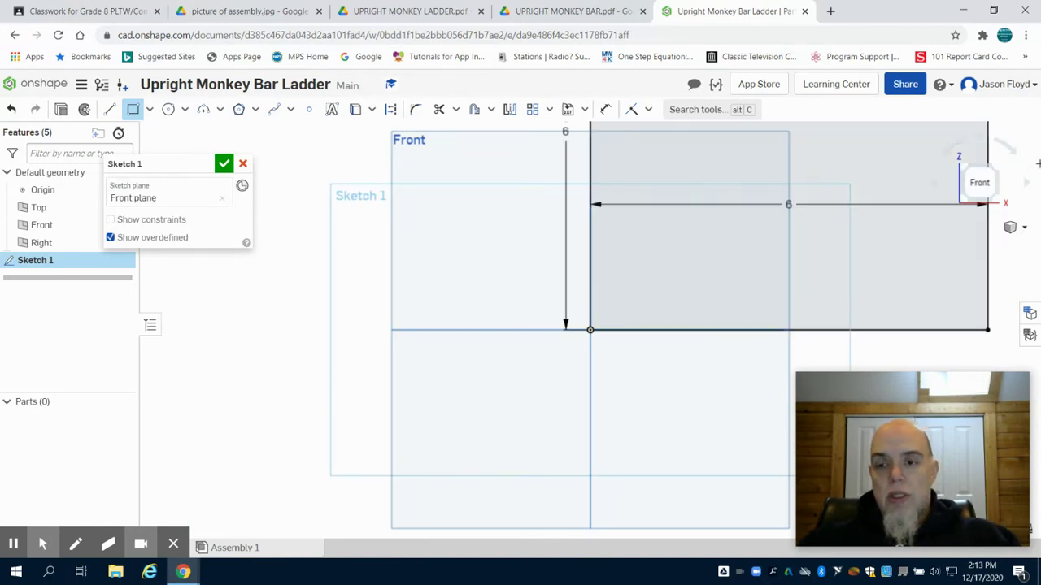
{"action": "left_click", "coordinate": [984, 184]}
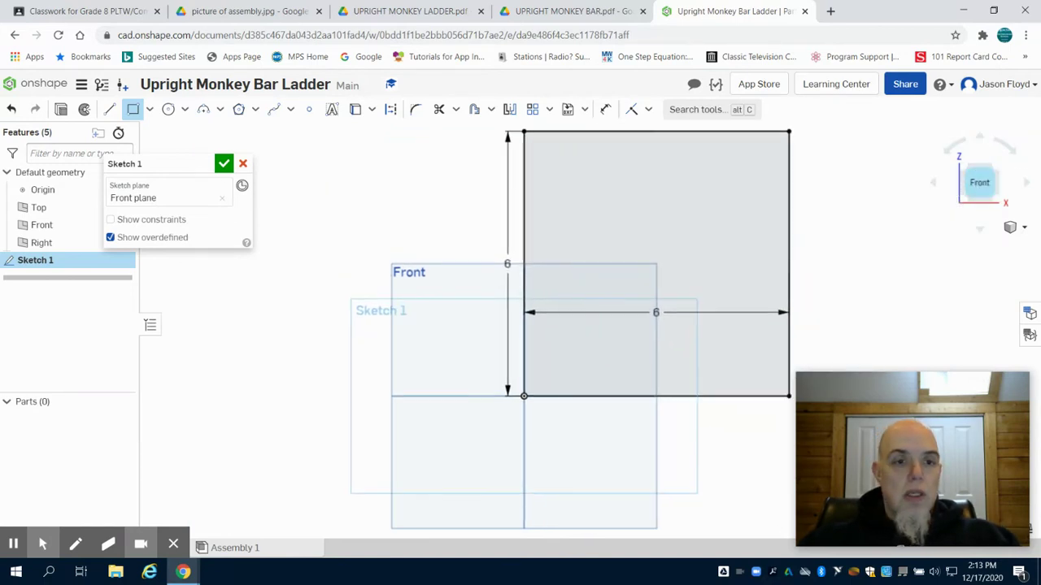
Extrude the square 90 inches into Part 1 and view it isometrically
{"action": "key", "text": "shift+e"}
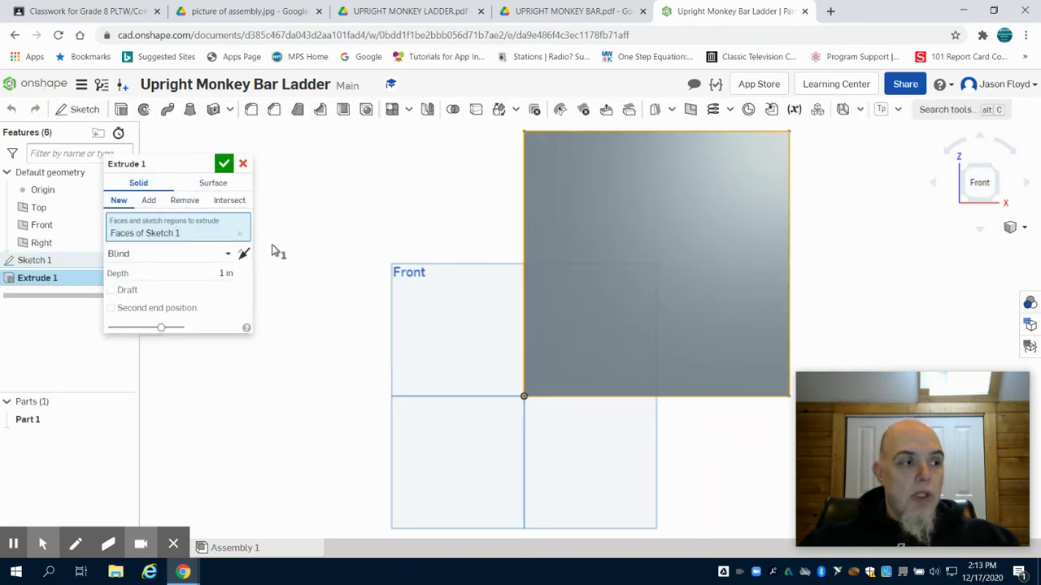
{"action": "left_click", "coordinate": [226, 273]}
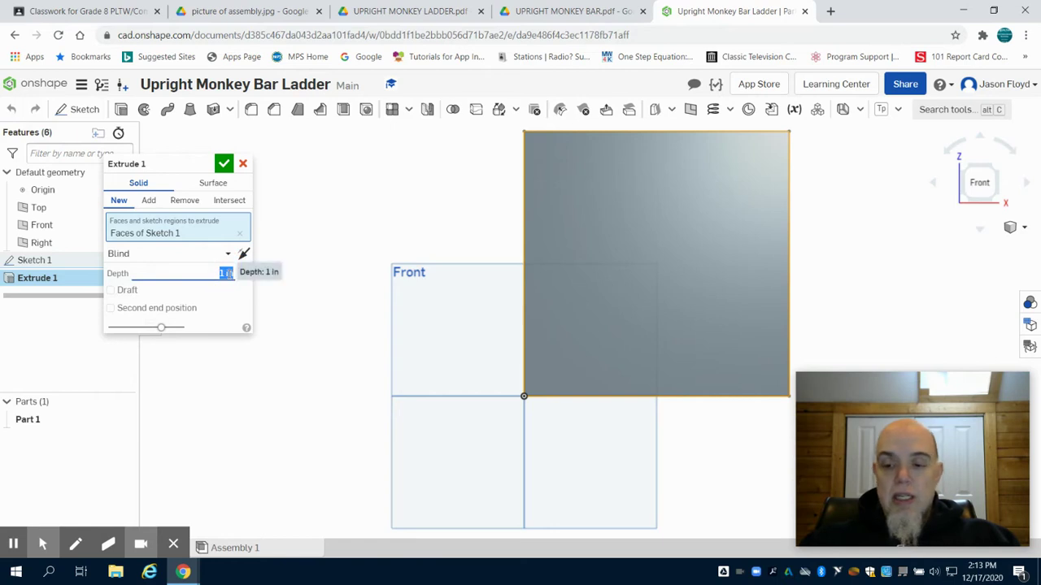
{"action": "type", "text": "90"}
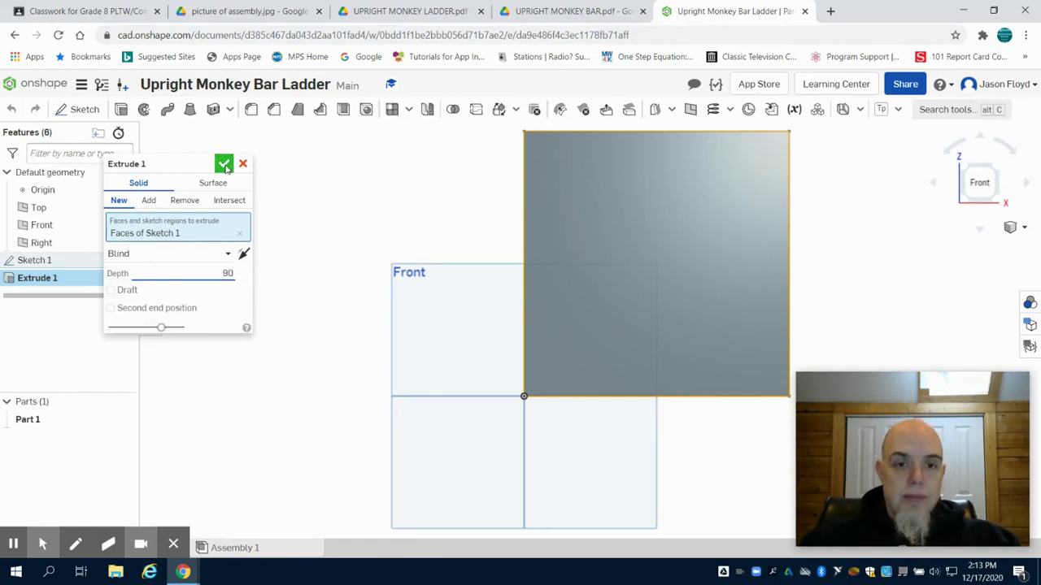
{"action": "left_click", "coordinate": [224, 164]}
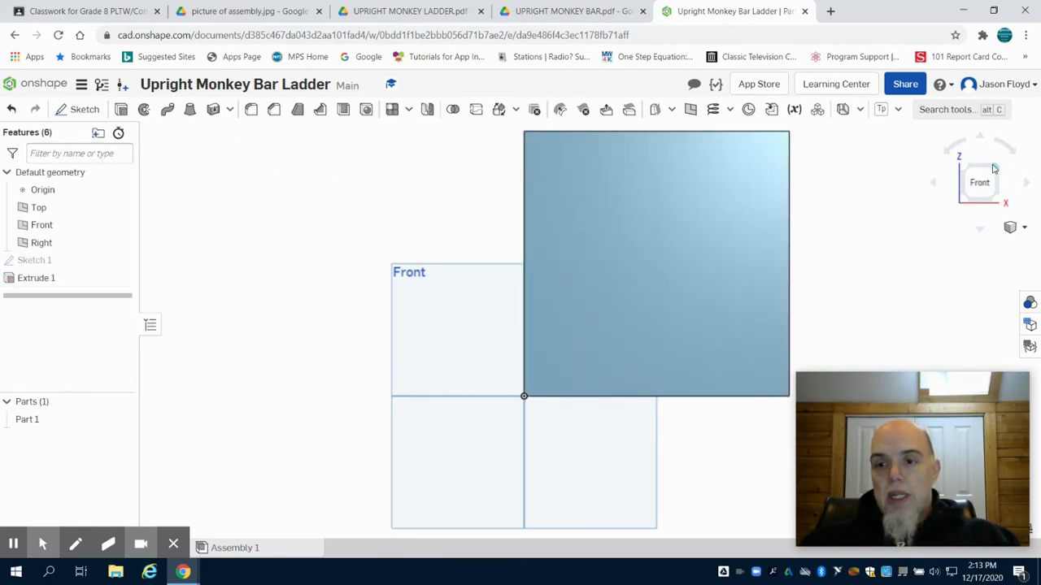
{"action": "left_click", "coordinate": [993, 168]}
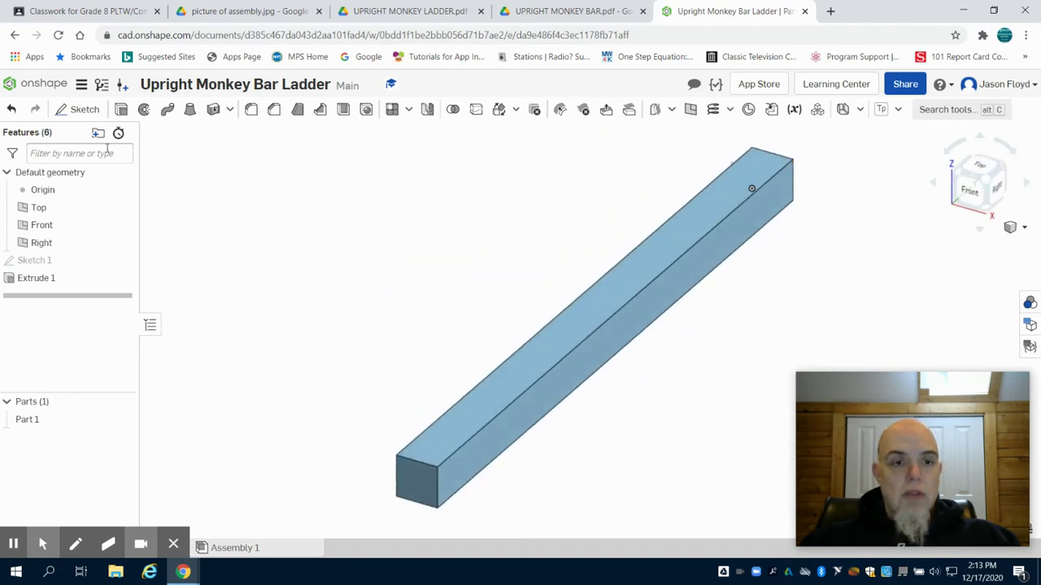
Start Sketch 2 on the post's side face with a first Ø2 circle near the end
{"action": "left_click", "coordinate": [79, 109]}
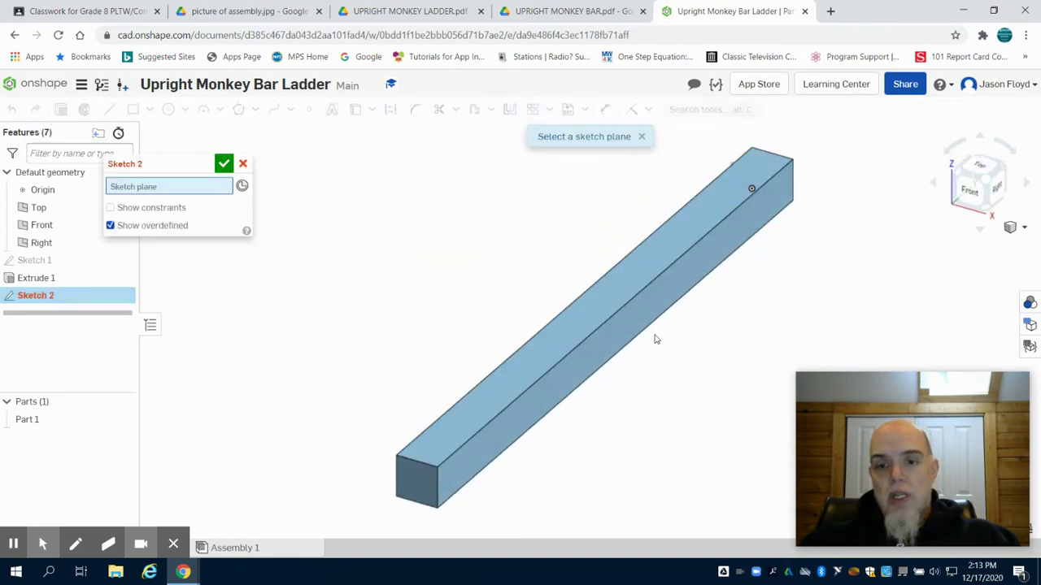
{"action": "left_click", "coordinate": [631, 326]}
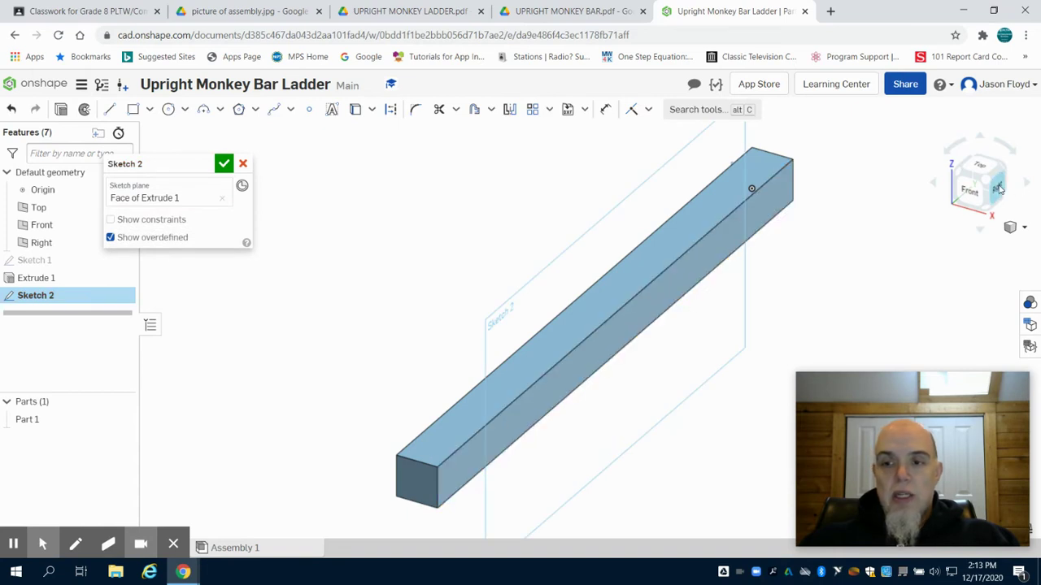
{"action": "left_click", "coordinate": [999, 189]}
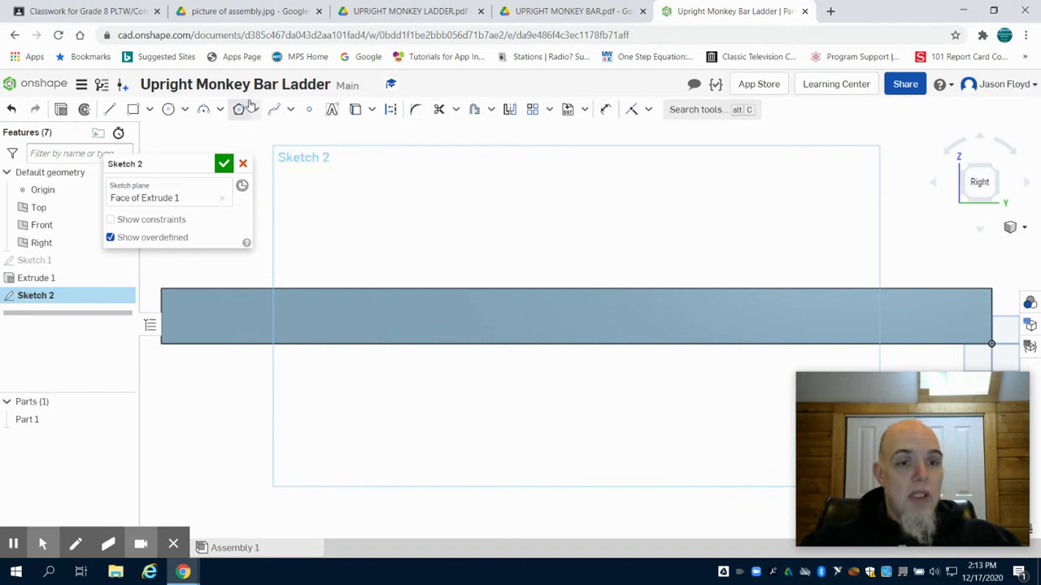
{"action": "left_click", "coordinate": [169, 111]}
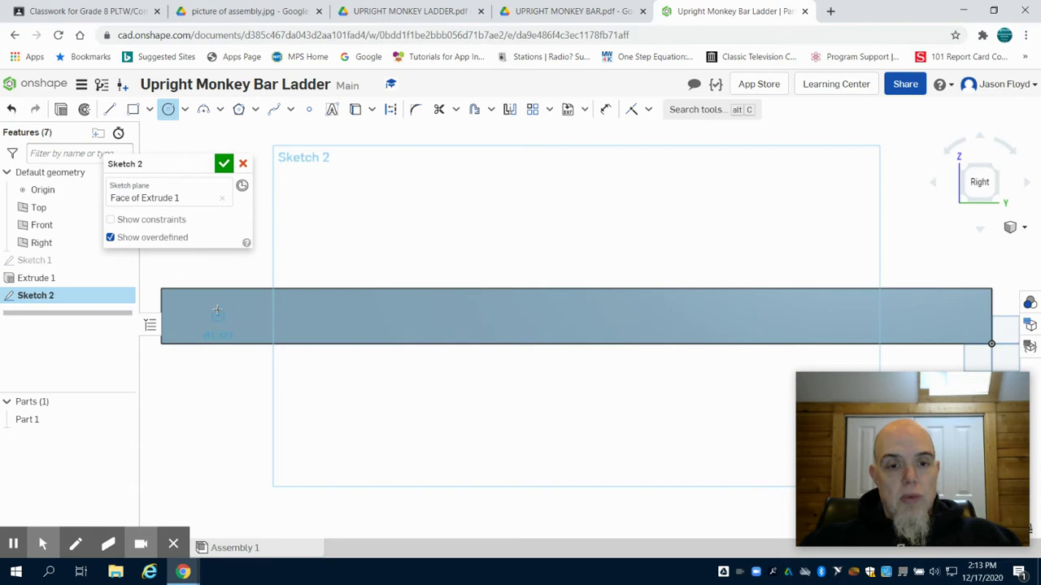
{"action": "left_click", "coordinate": [218, 315]}
{"action": "type", "text": "2"}
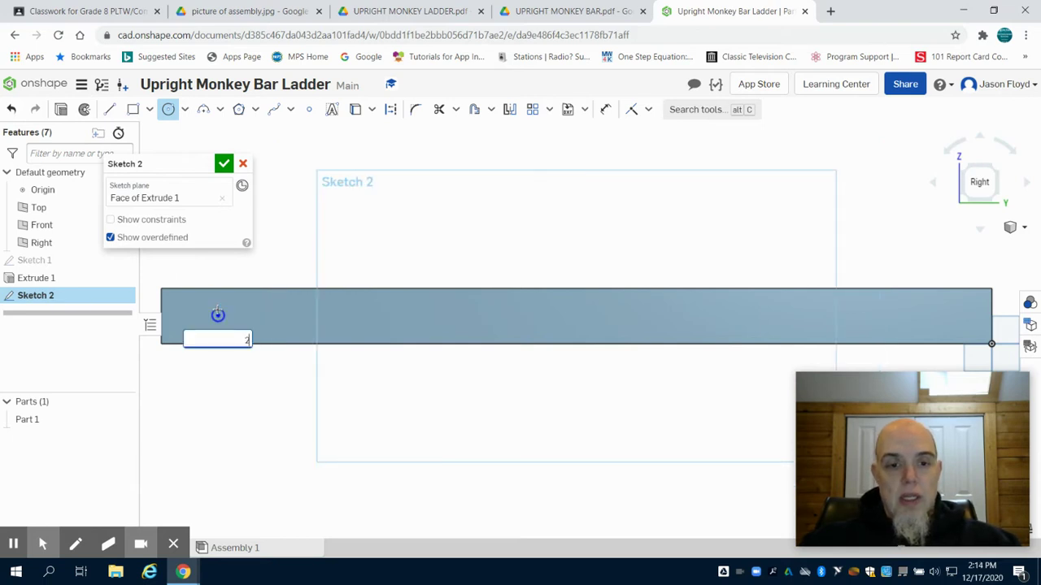
{"action": "key", "text": "Return"}
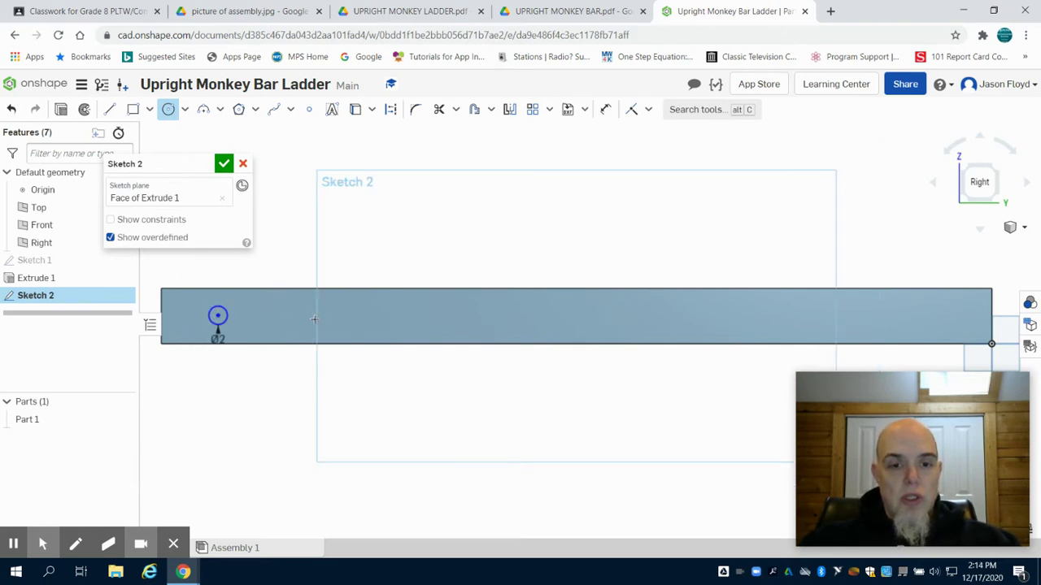
Add the second through fifth Ø2 hole circles along the post
{"action": "left_click", "coordinate": [363, 303]}
{"action": "key", "text": "Escape"}
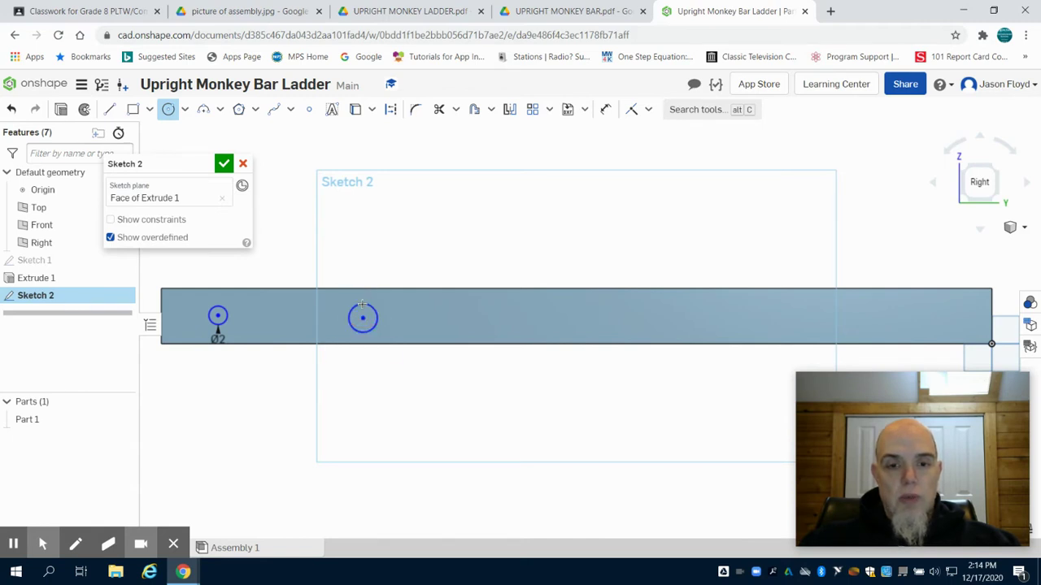
{"action": "left_click", "coordinate": [494, 326]}
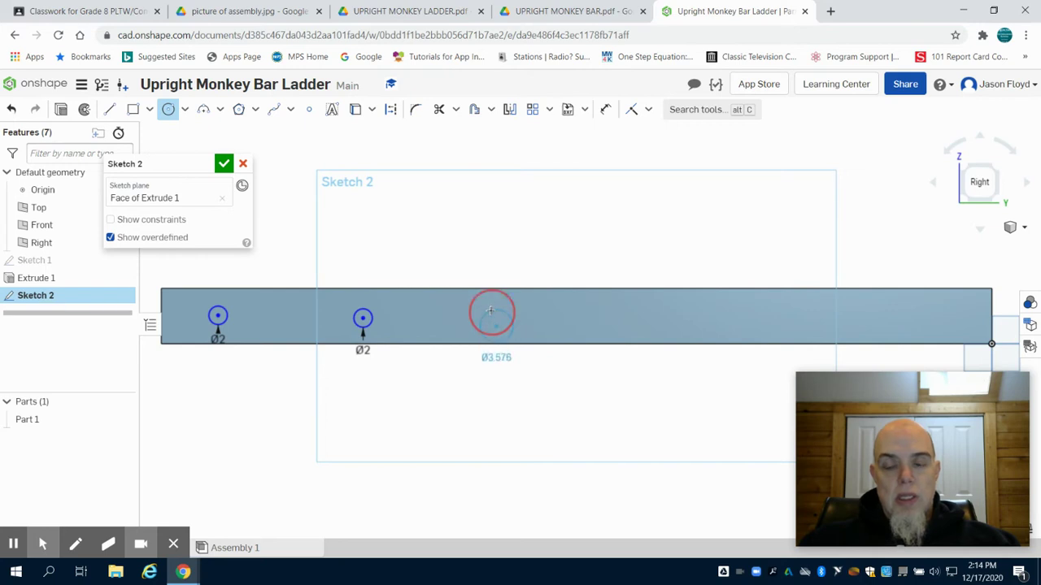
{"action": "left_click", "coordinate": [490, 310]}
{"action": "type", "text": "2"}
{"action": "key", "text": "Return"}
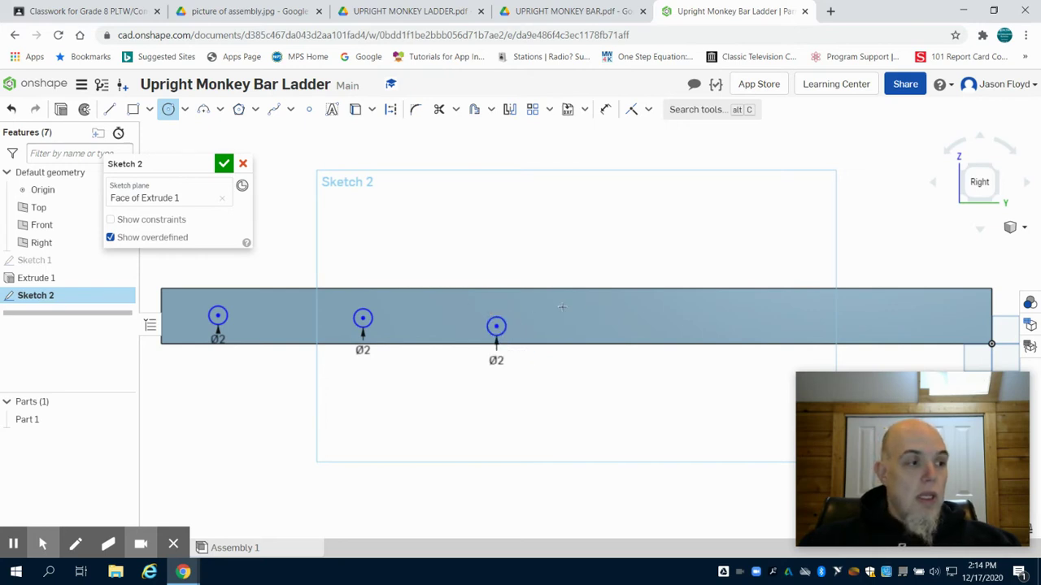
{"action": "left_click", "coordinate": [610, 317]}
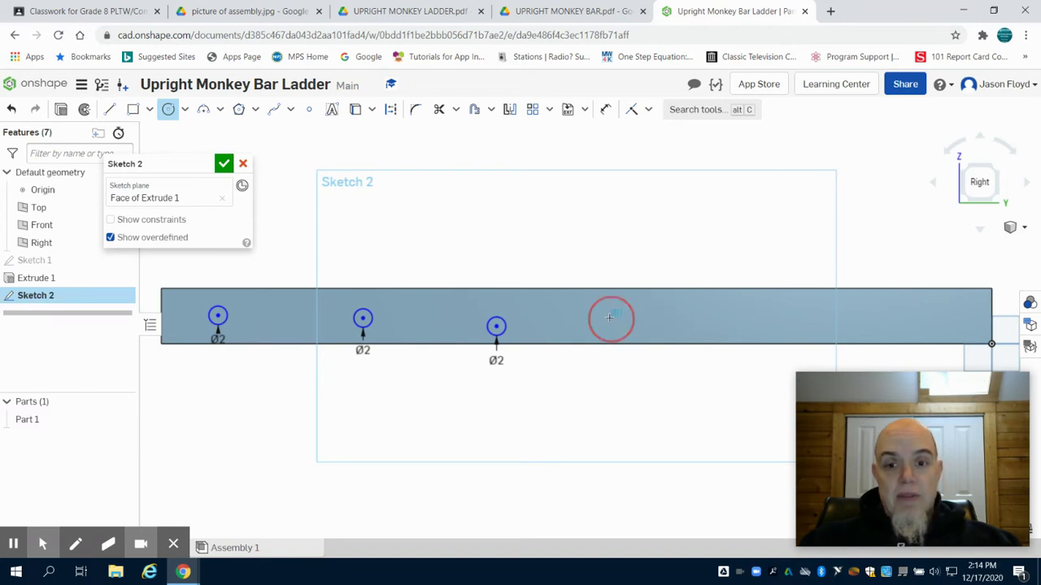
{"action": "left_click", "coordinate": [609, 309]}
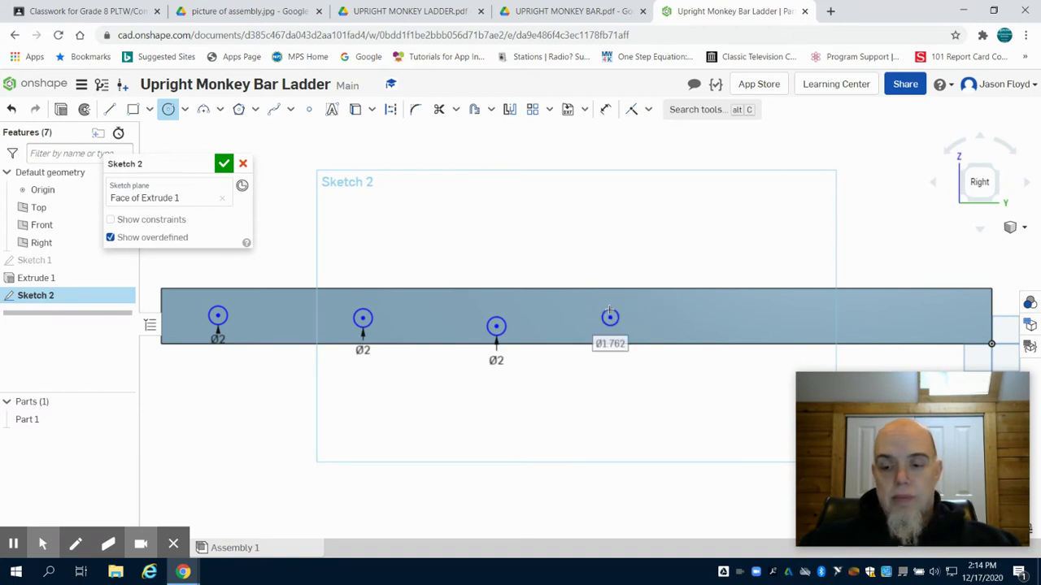
{"action": "left_click", "coordinate": [681, 319]}
{"action": "left_click", "coordinate": [681, 309]}
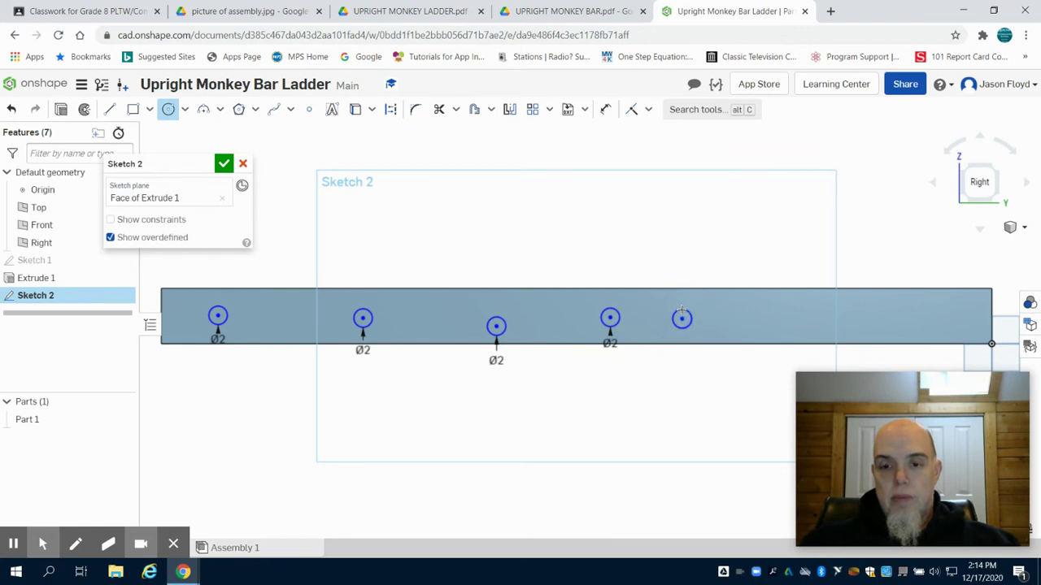
Add the sixth through eighth Ø2 circles, plus a larger circle around the left hole
{"action": "left_click", "coordinate": [755, 321]}
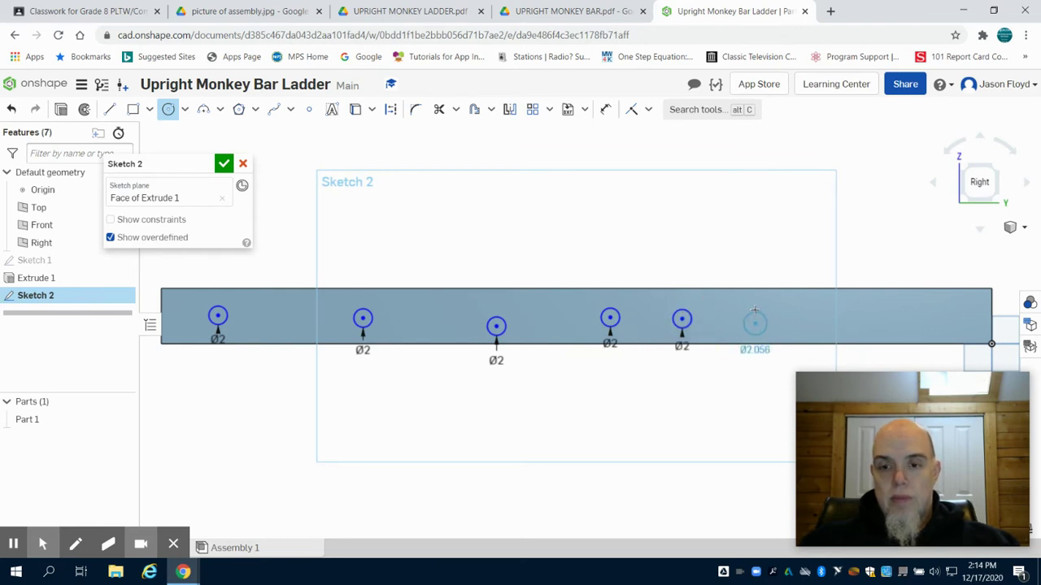
{"action": "left_click", "coordinate": [755, 309]}
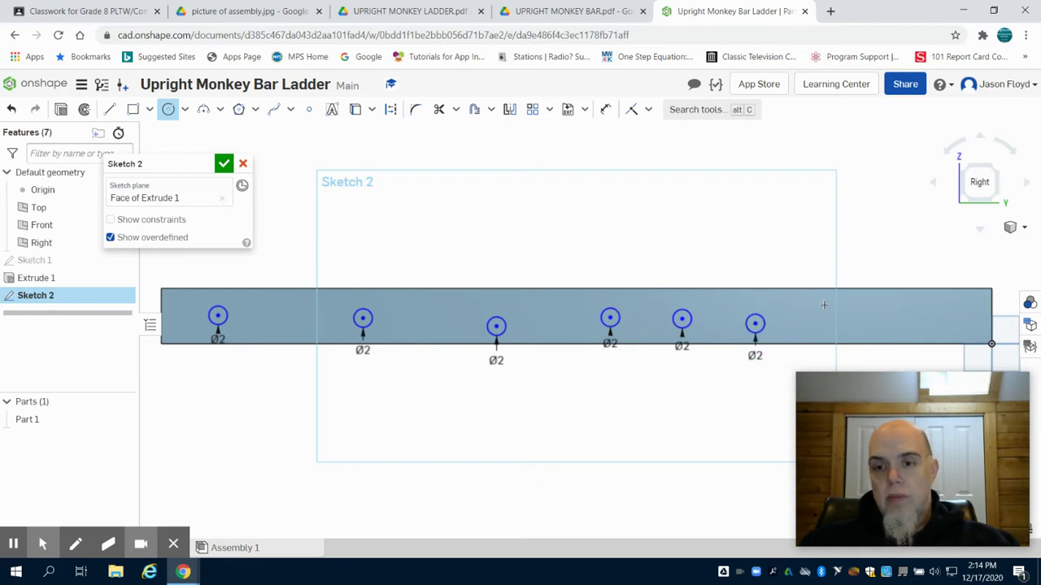
{"action": "left_click", "coordinate": [875, 325]}
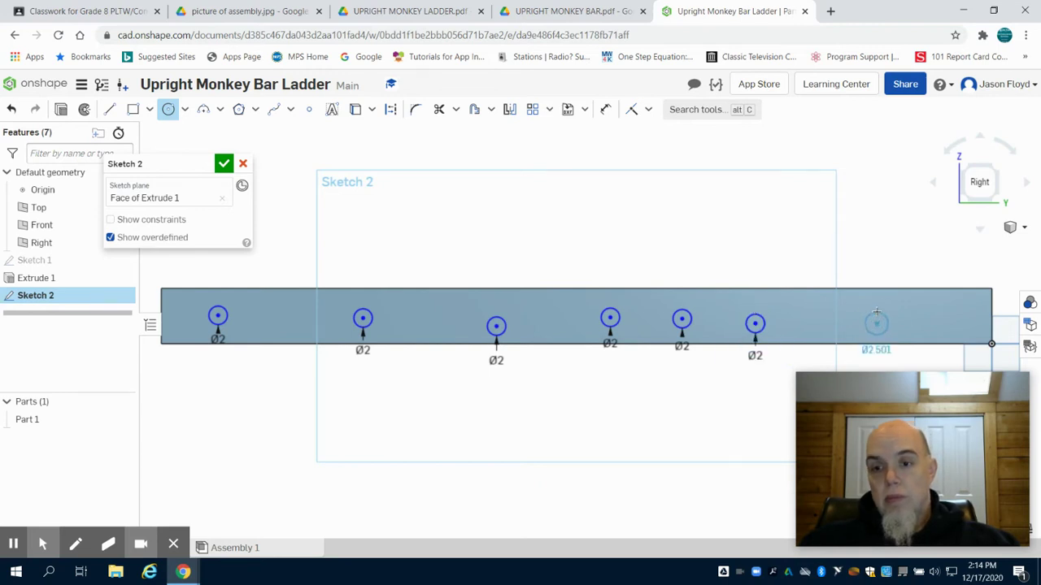
{"action": "left_click", "coordinate": [877, 312]}
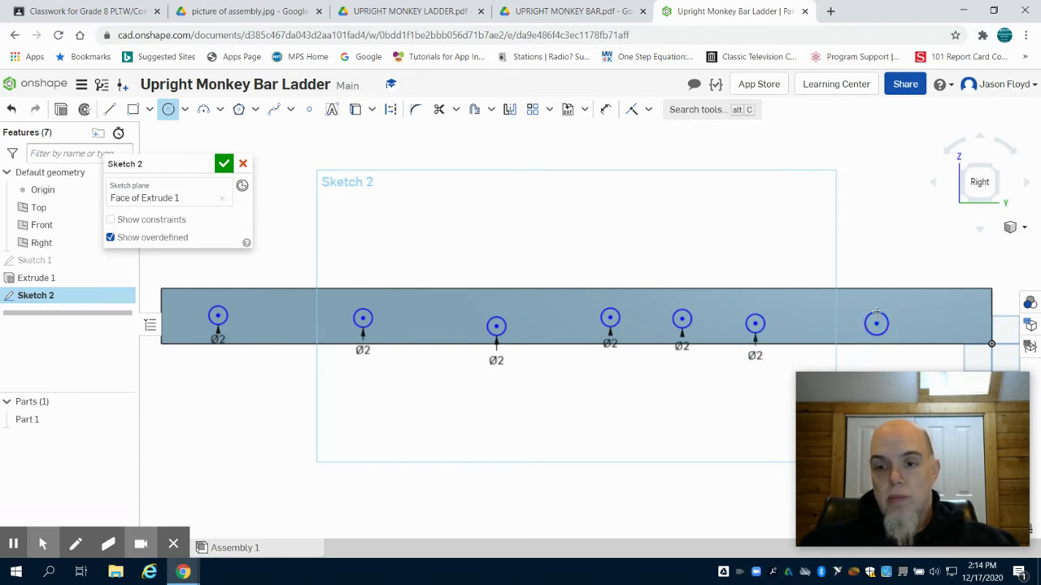
{"action": "left_click", "coordinate": [954, 323]}
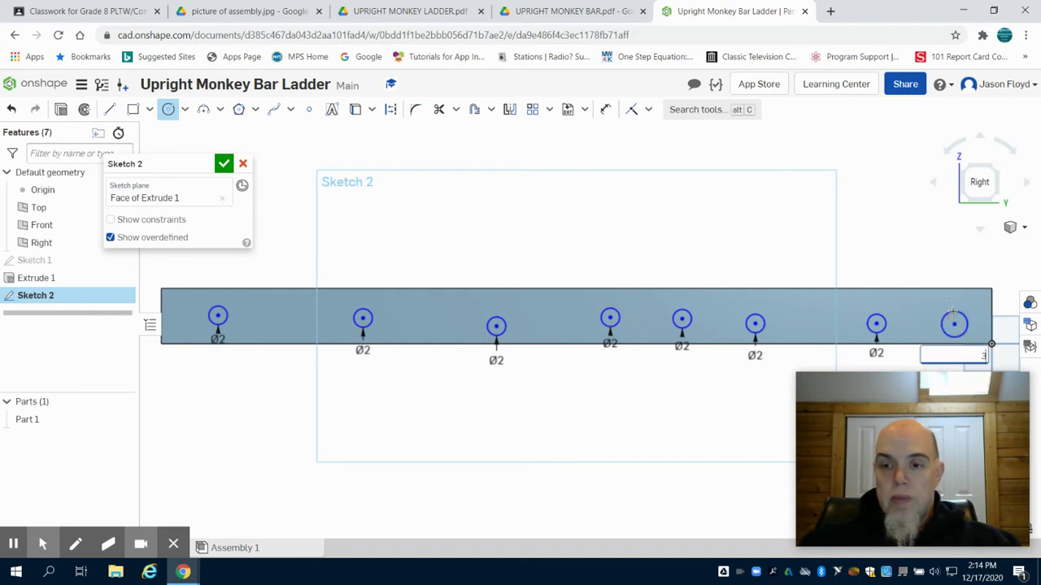
{"action": "type", "text": "2"}
{"action": "key", "text": "Return"}
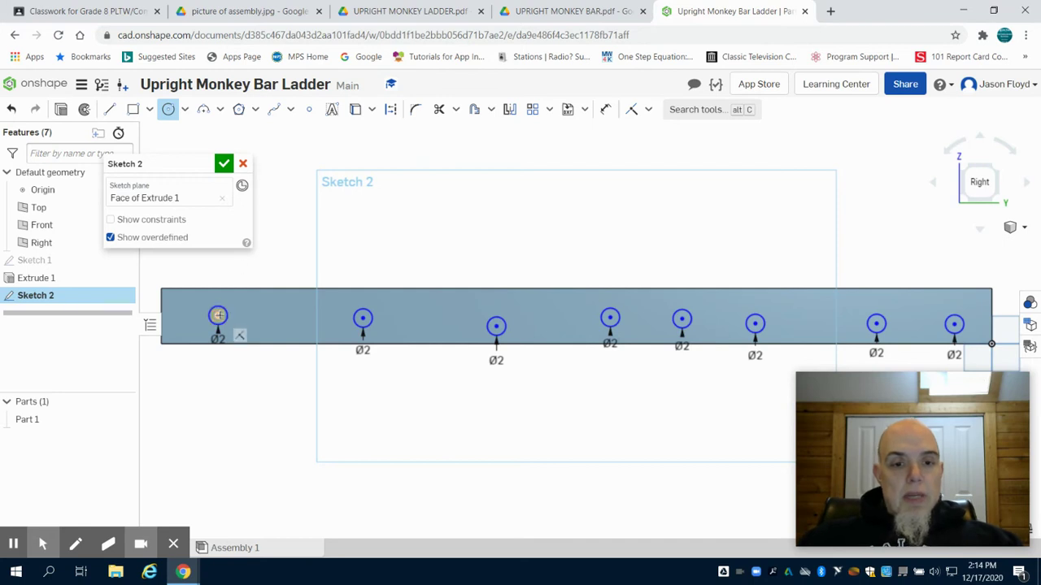
{"action": "left_click", "coordinate": [217, 316]}
{"action": "left_click", "coordinate": [245, 315]}
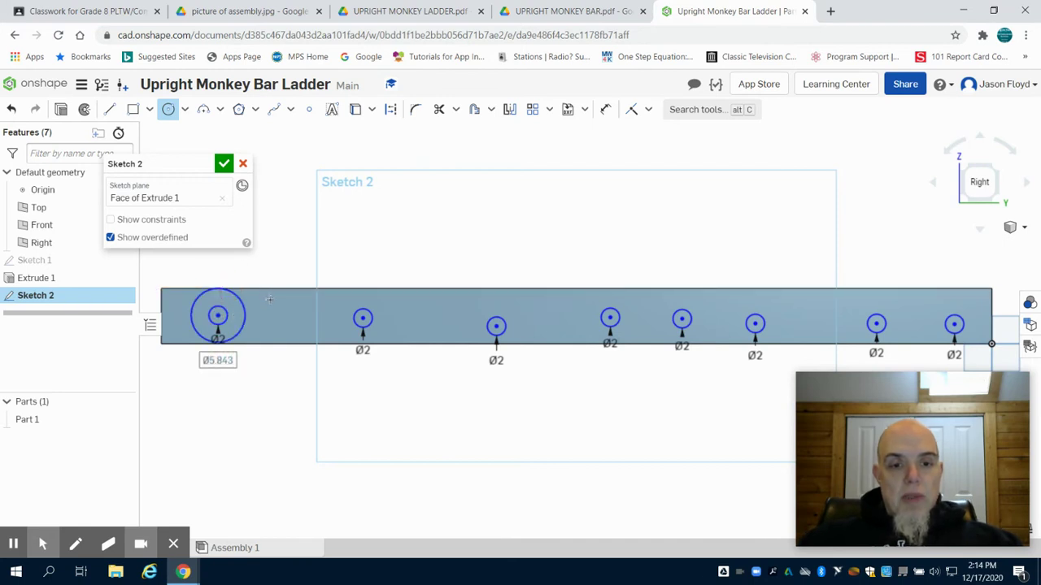
Restore and reopen Sketch 2, then delete the stray large circle around the left hole
{"action": "left_click", "coordinate": [242, 164]}
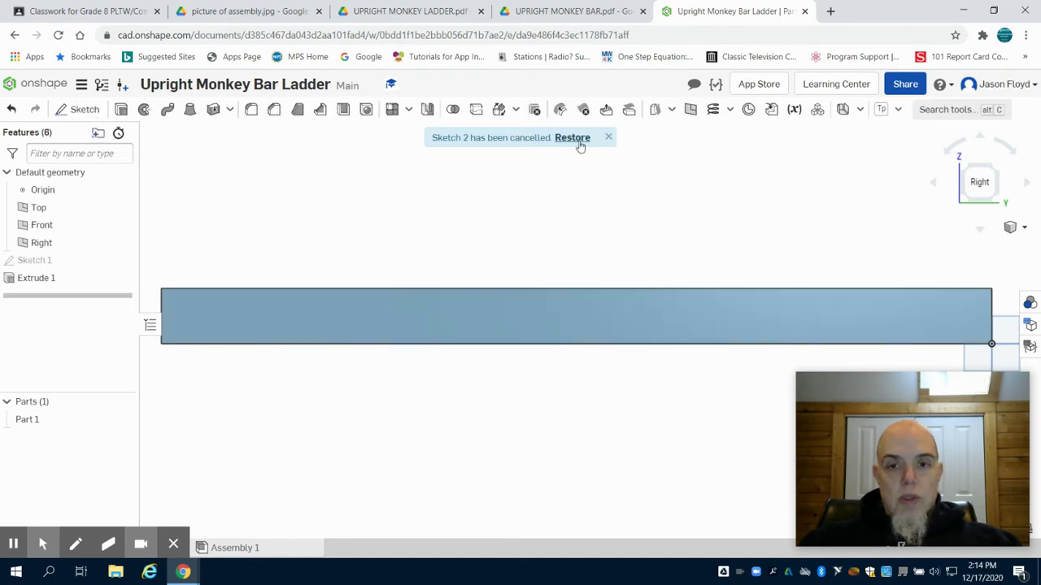
{"action": "left_click", "coordinate": [578, 144]}
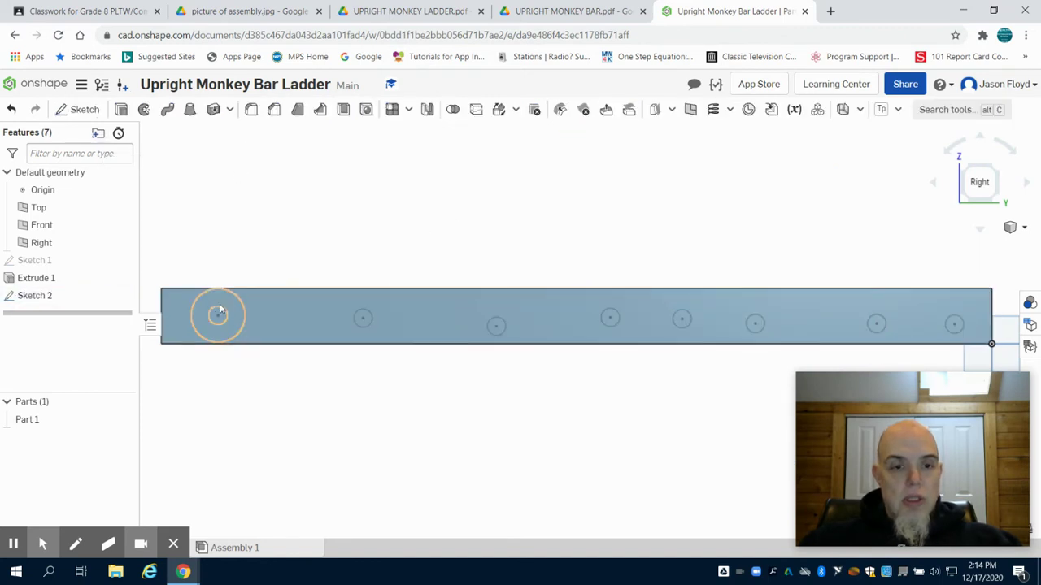
{"action": "double_click", "coordinate": [71, 298]}
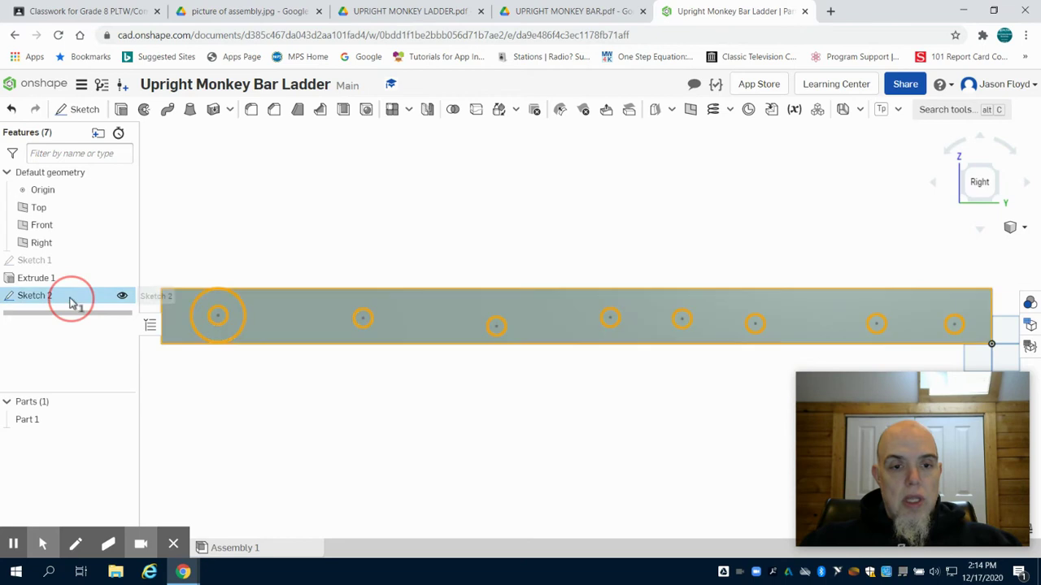
{"action": "left_click", "coordinate": [243, 303]}
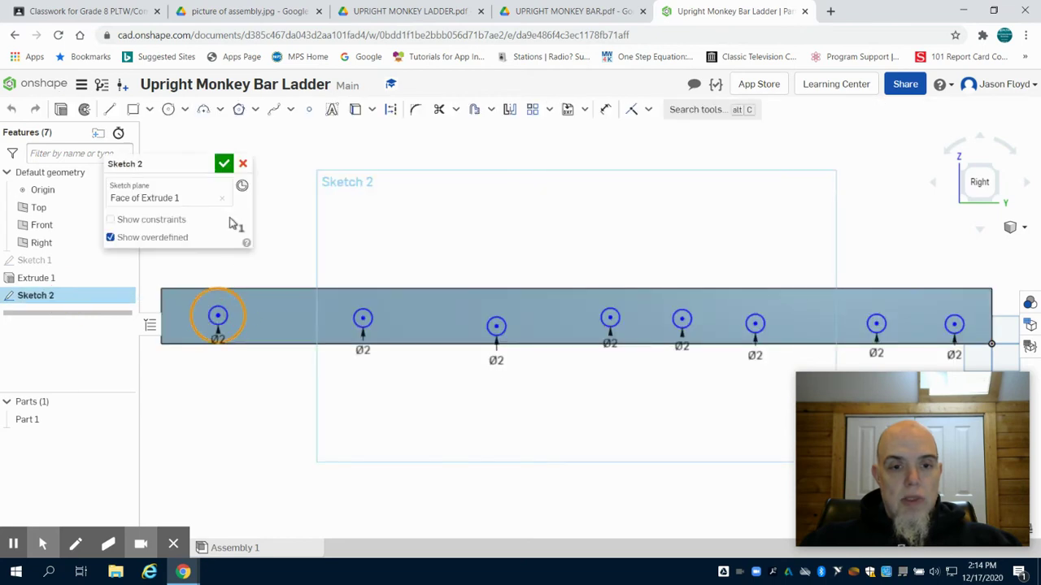
{"action": "left_click", "coordinate": [237, 304]}
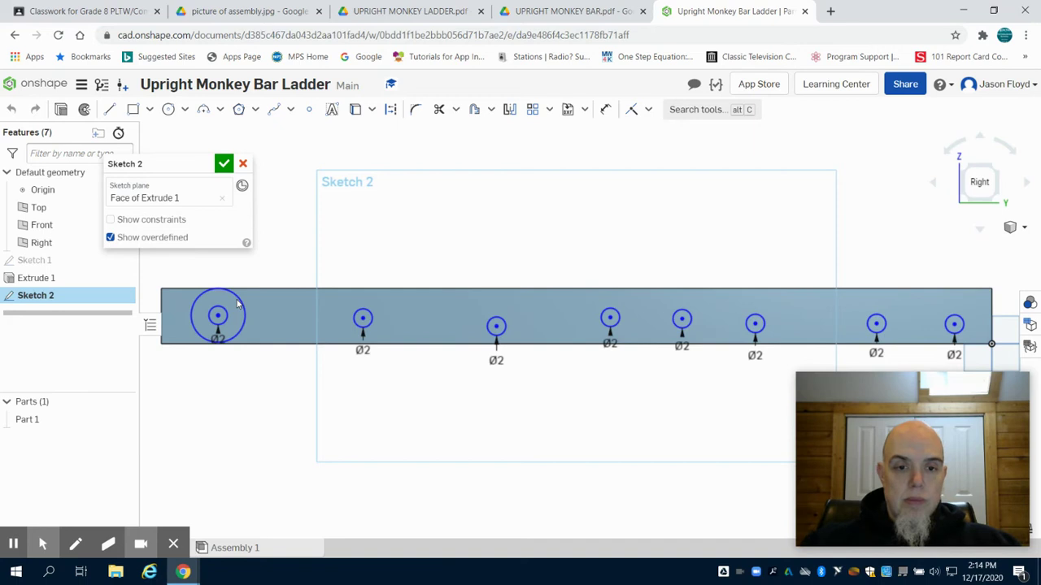
{"action": "right_click", "coordinate": [244, 303]}
{"action": "left_click", "coordinate": [272, 265]}
{"action": "left_click", "coordinate": [232, 295]}
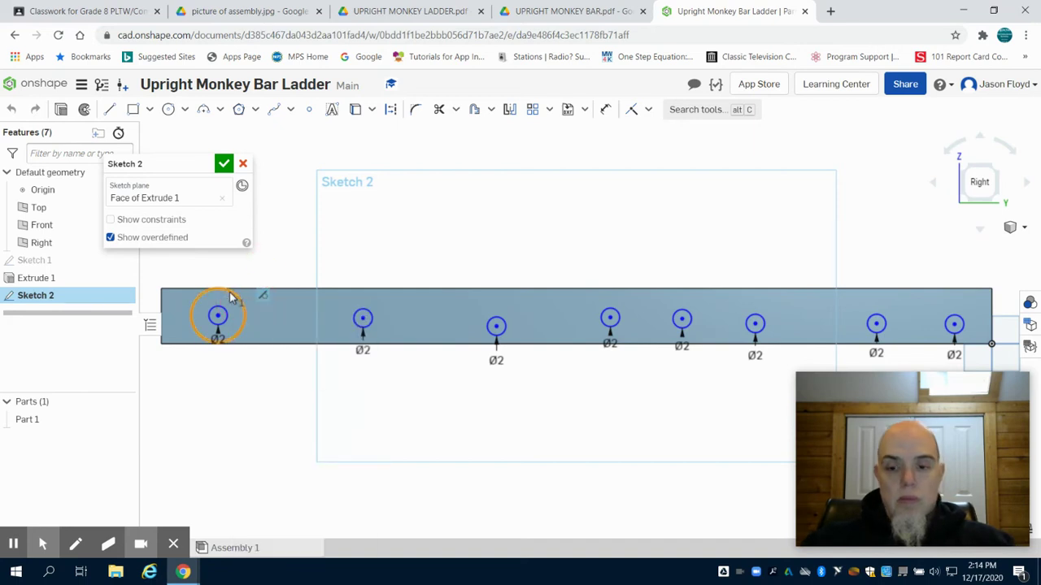
{"action": "left_click", "coordinate": [232, 297]}
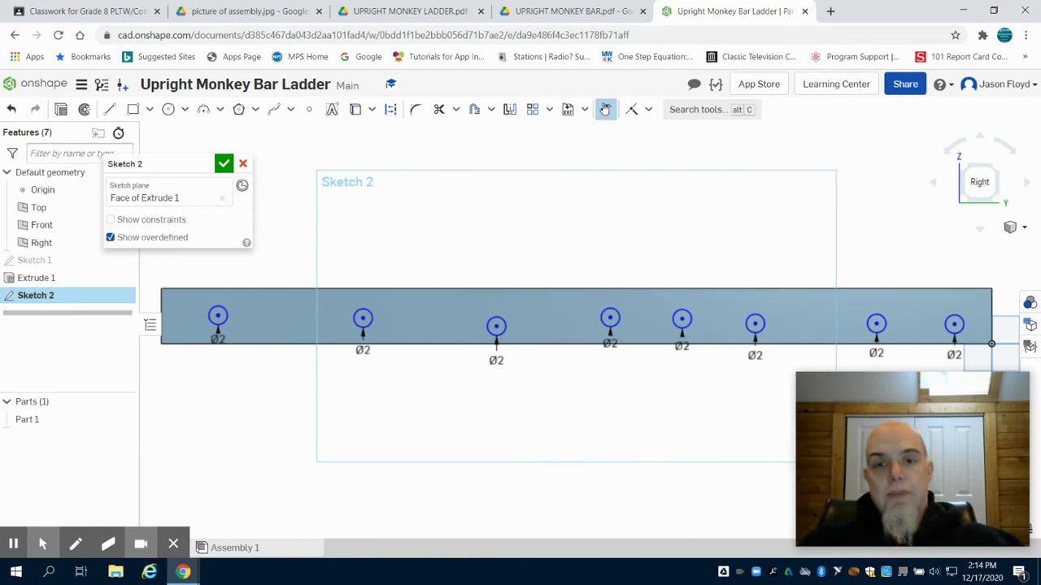
Dimension the first three hole circles vertically from the post's top edge
{"action": "left_click", "coordinate": [605, 109]}
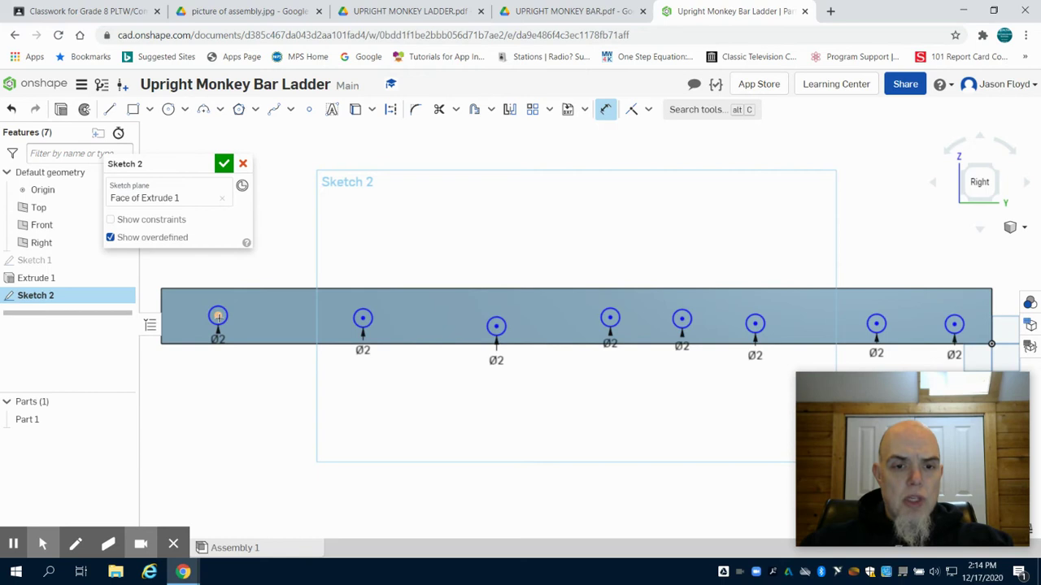
{"action": "left_click", "coordinate": [216, 290]}
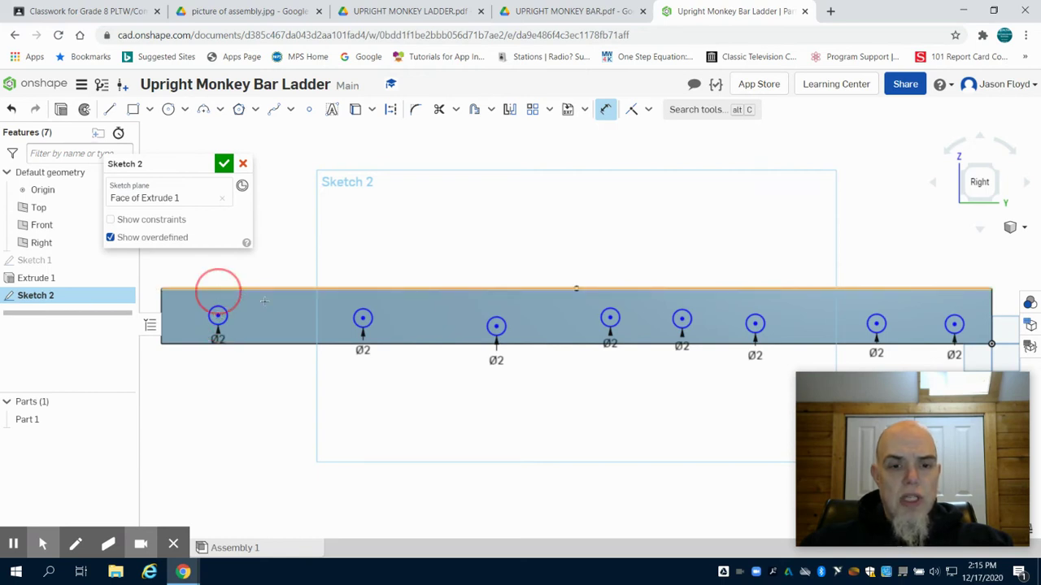
{"action": "left_click", "coordinate": [269, 304]}
{"action": "type", "text": "1"}
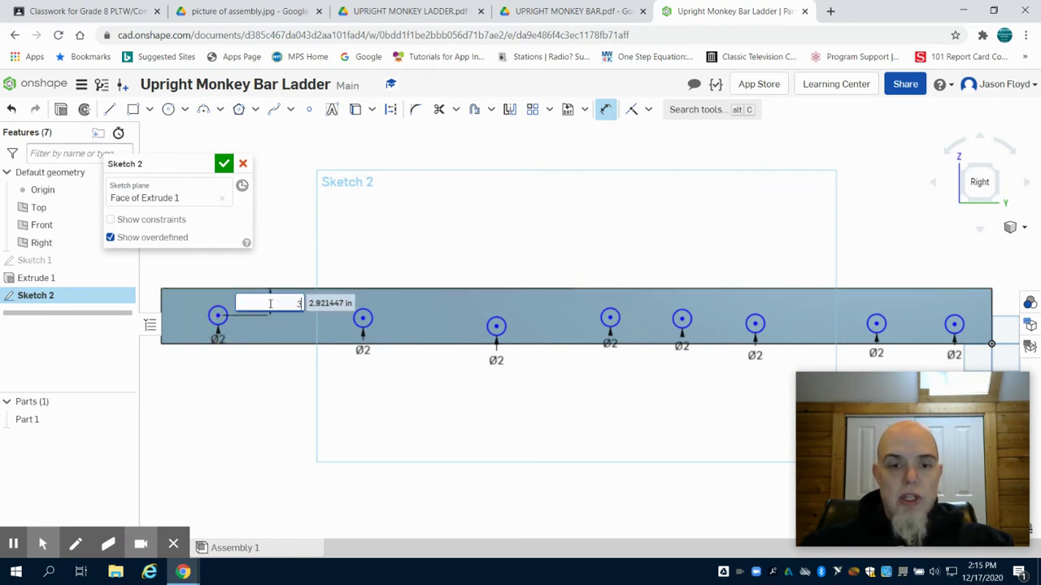
{"action": "key", "text": "Return"}
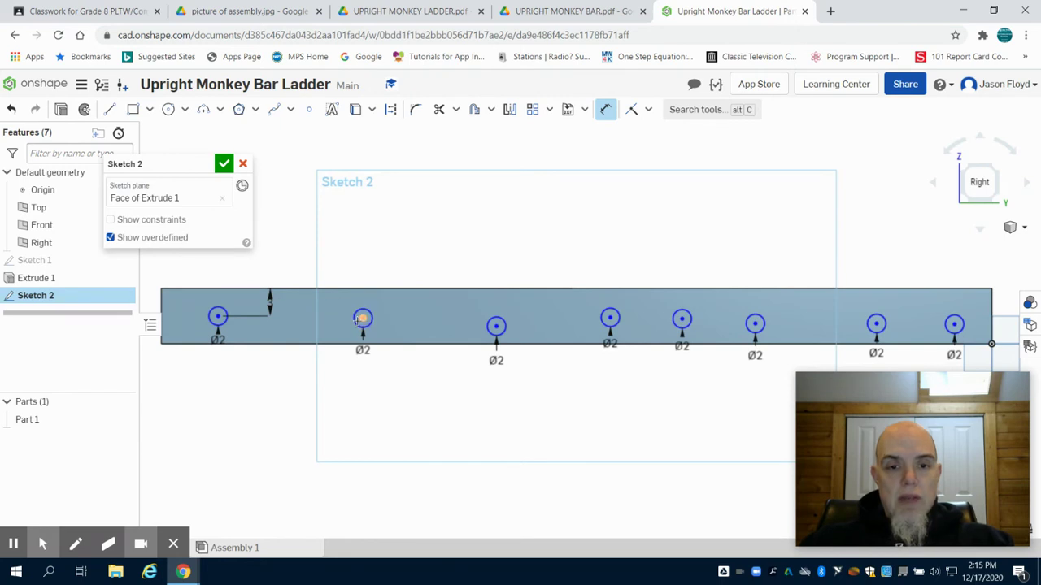
{"action": "left_click", "coordinate": [363, 318]}
{"action": "left_click", "coordinate": [370, 289]}
{"action": "left_click", "coordinate": [390, 297]}
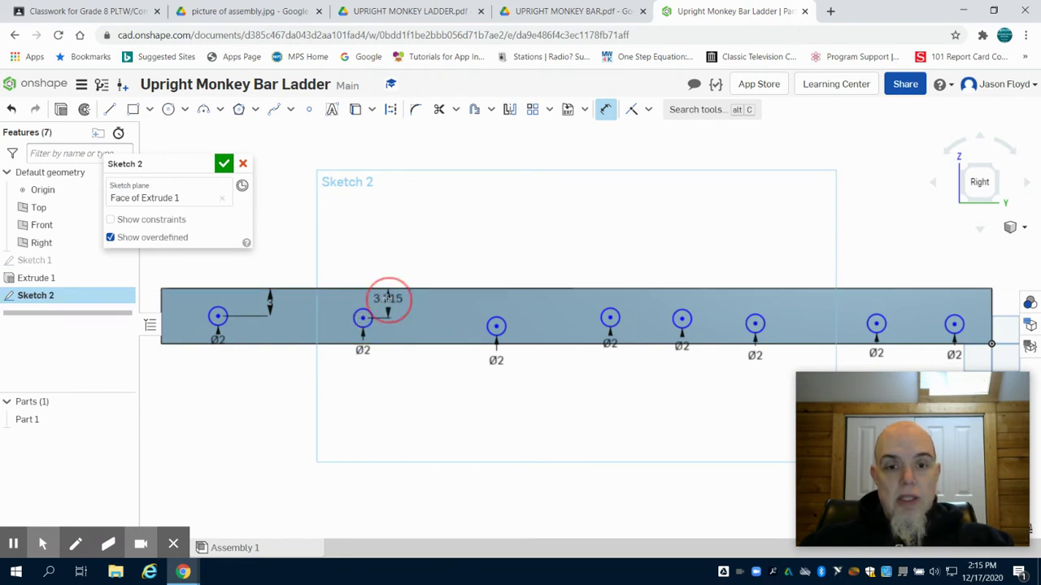
{"action": "type", "text": "1"}
{"action": "key", "text": "Return"}
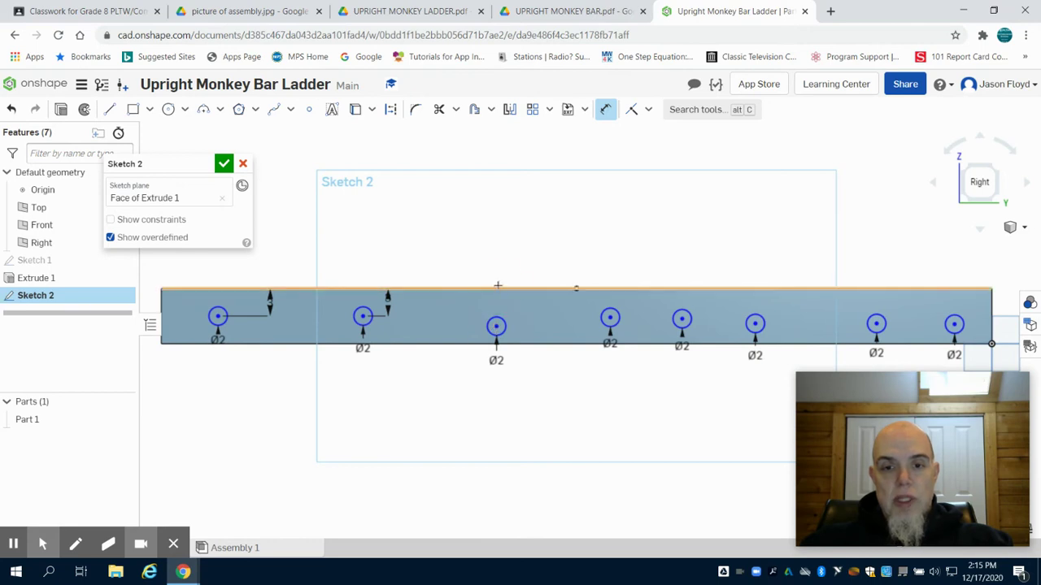
{"action": "left_click", "coordinate": [498, 285]}
{"action": "left_click", "coordinate": [496, 326]}
{"action": "left_click", "coordinate": [509, 303]}
{"action": "key", "text": "Return"}
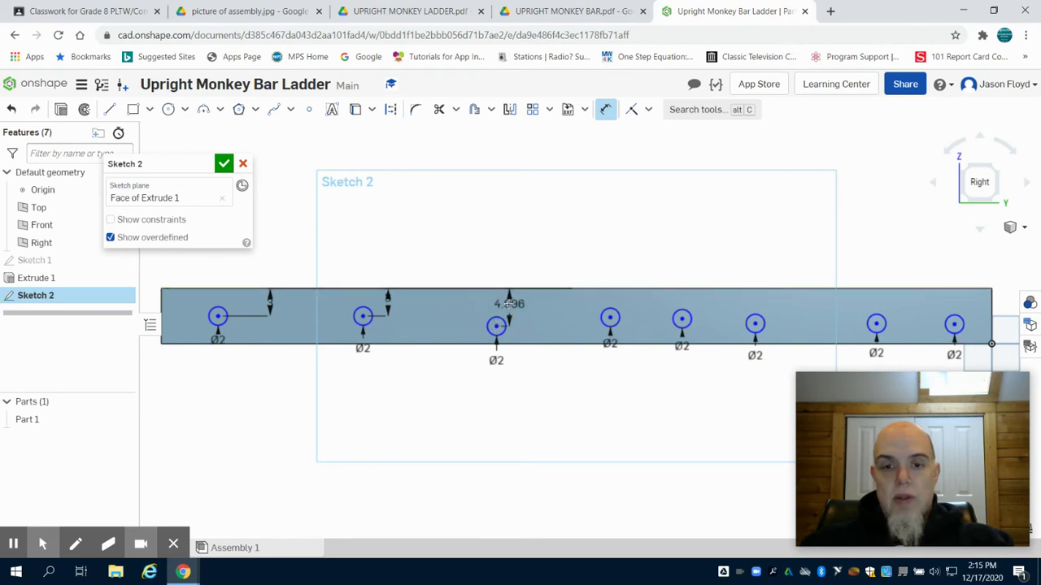
Dimension holes four to six from the top edge, setting them 3 inches below it
{"action": "left_click", "coordinate": [610, 317]}
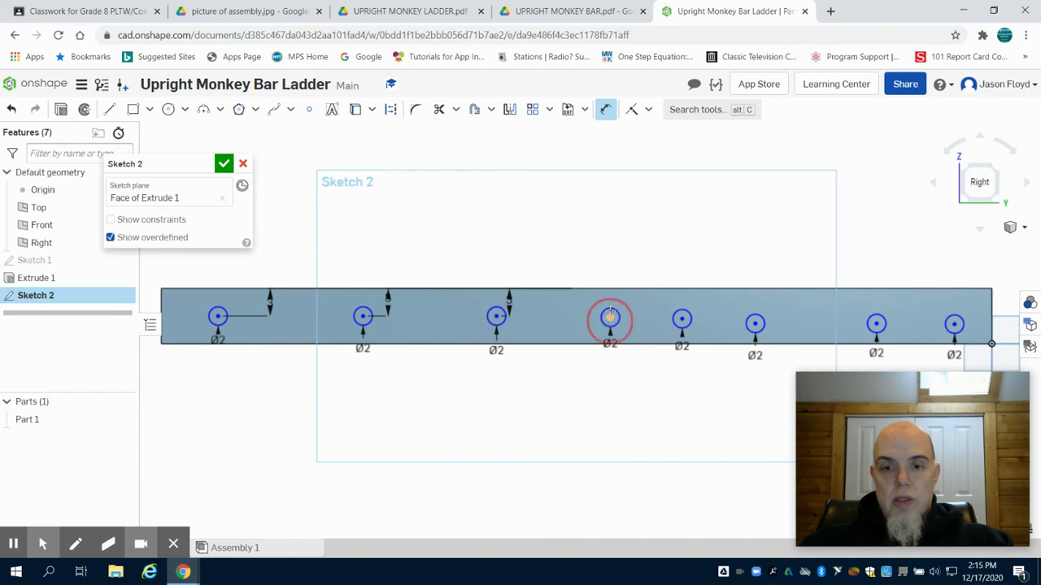
{"action": "left_click", "coordinate": [611, 289]}
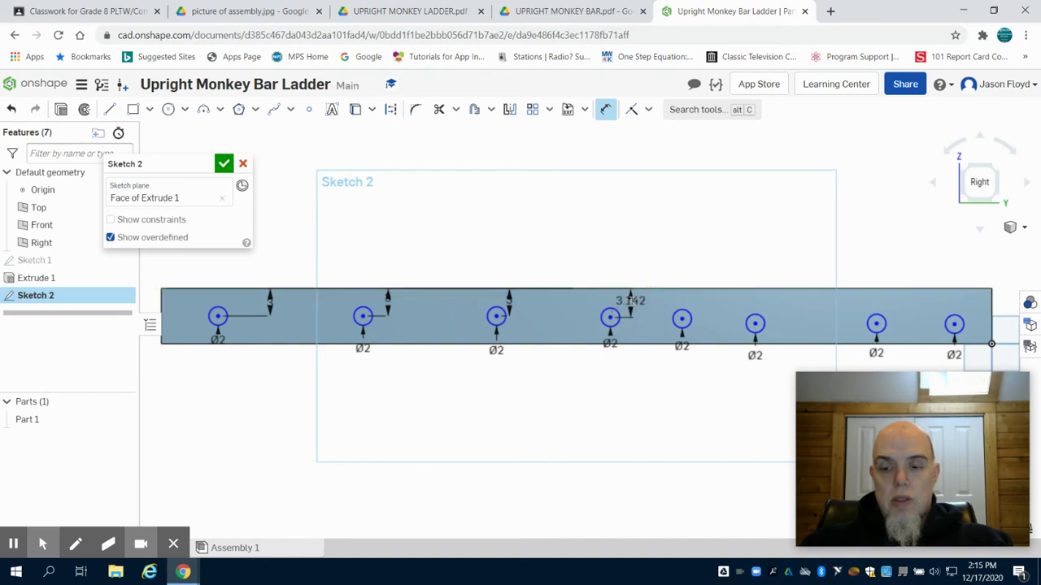
{"action": "left_click", "coordinate": [630, 300]}
{"action": "key", "text": "Return"}
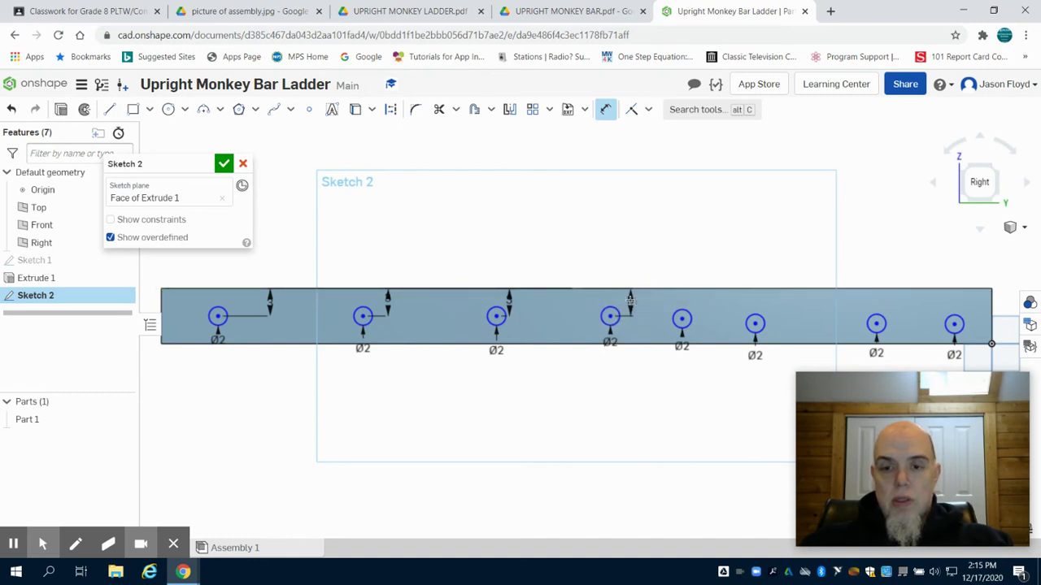
{"action": "left_click", "coordinate": [683, 319]}
{"action": "left_click", "coordinate": [690, 289]}
{"action": "left_click", "coordinate": [697, 297]}
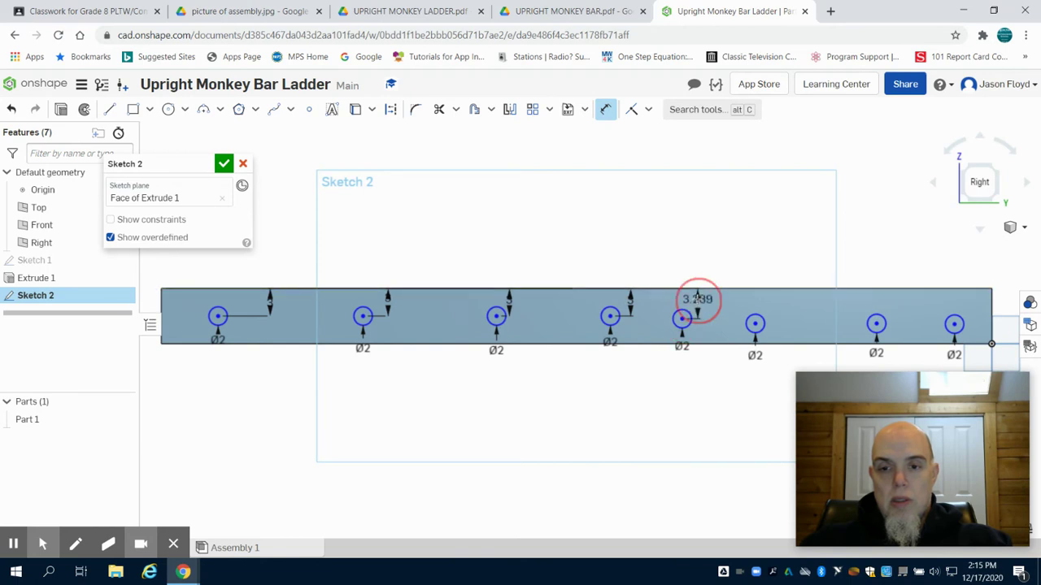
{"action": "type", "text": "3"}
{"action": "key", "text": "Return"}
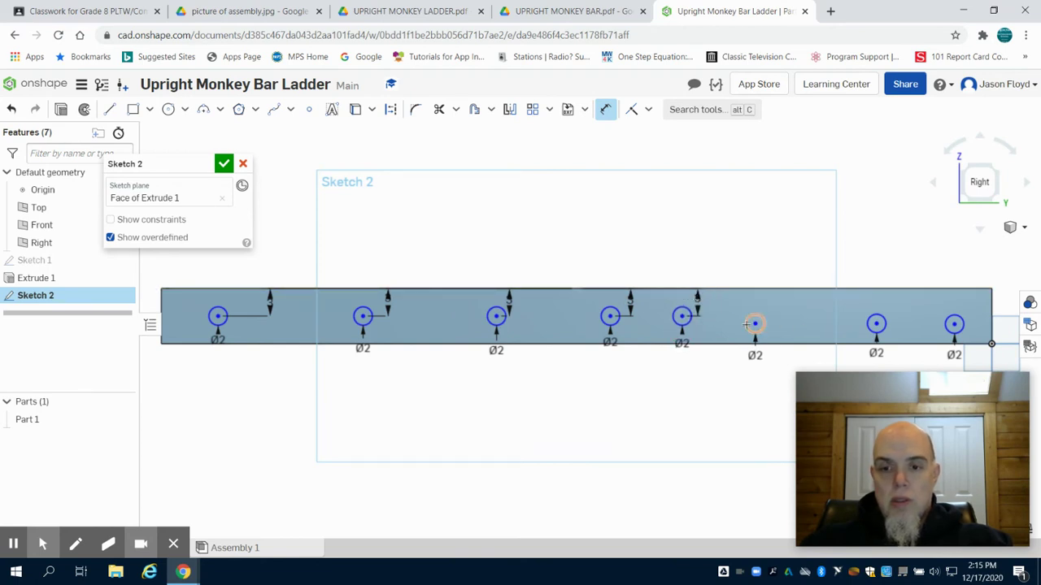
{"action": "left_click", "coordinate": [754, 323]}
{"action": "left_click", "coordinate": [753, 288]}
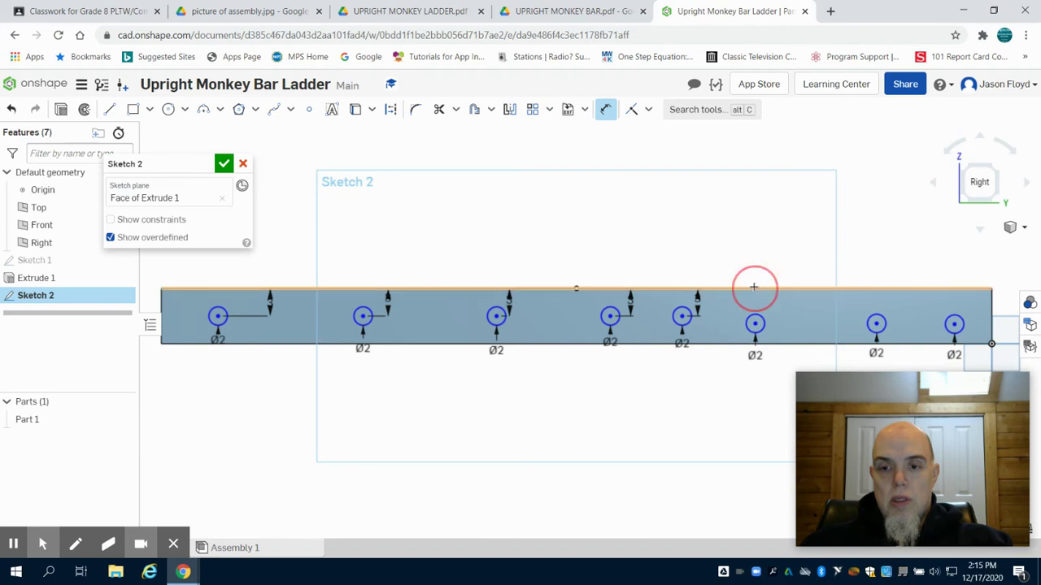
{"action": "left_click", "coordinate": [770, 313]}
{"action": "type", "text": "3"}
{"action": "key", "text": "Return"}
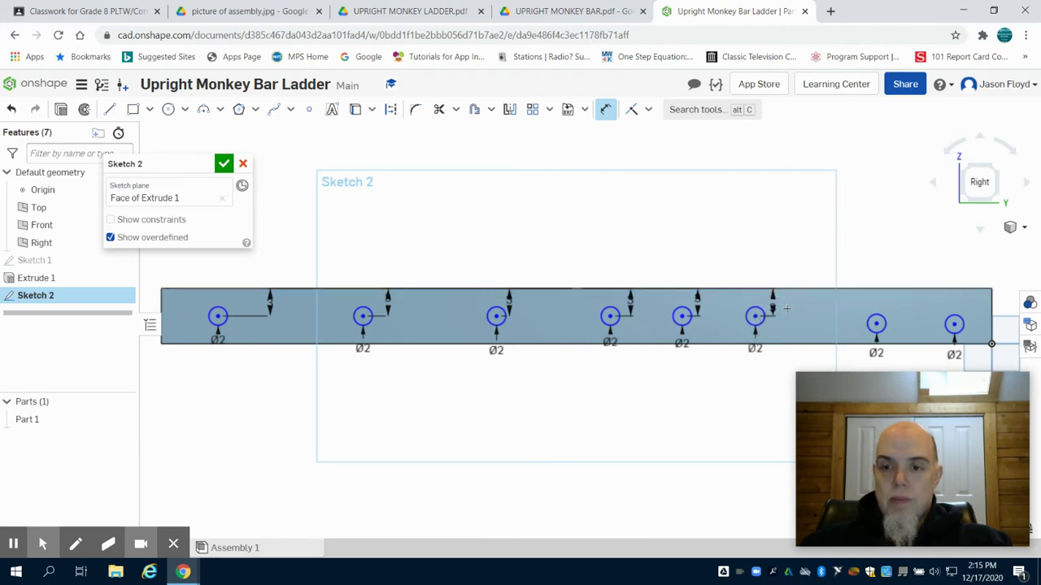
Set the seventh and eighth holes 3 inches below the top edge
{"action": "left_click", "coordinate": [875, 325]}
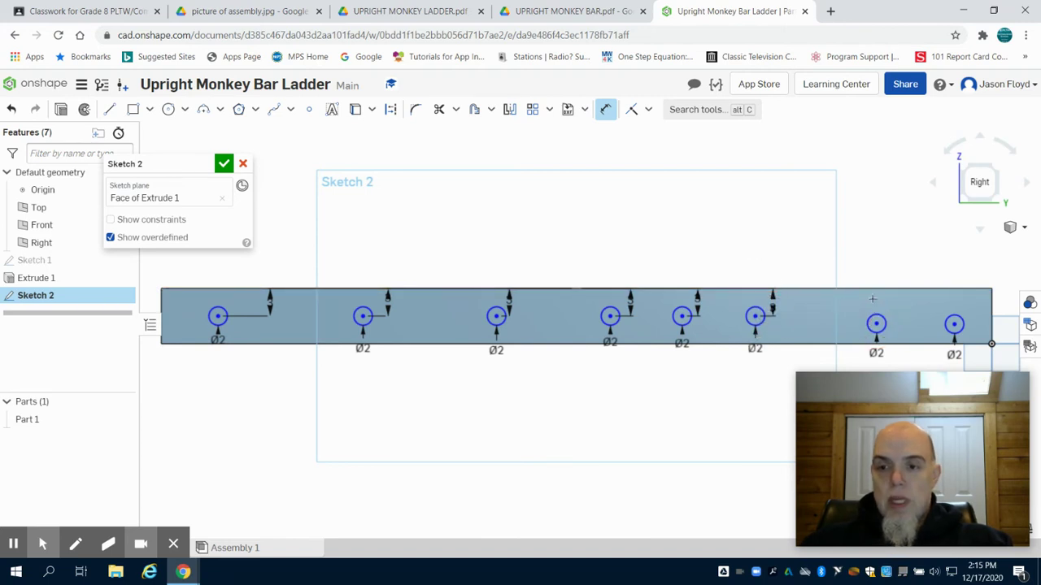
{"action": "left_click", "coordinate": [872, 289]}
{"action": "left_click", "coordinate": [878, 302]}
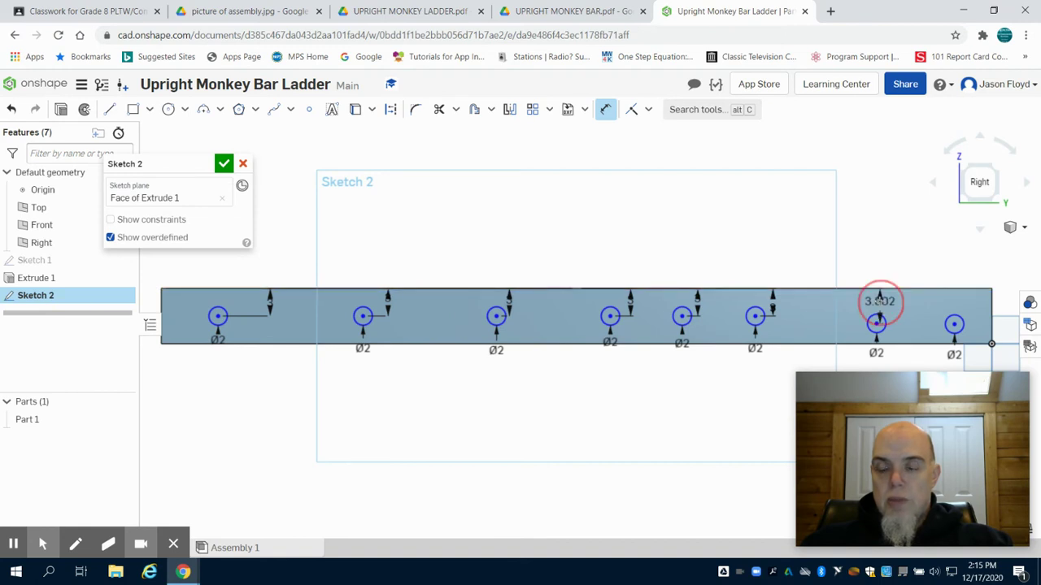
{"action": "type", "text": "3"}
{"action": "key", "text": "Return"}
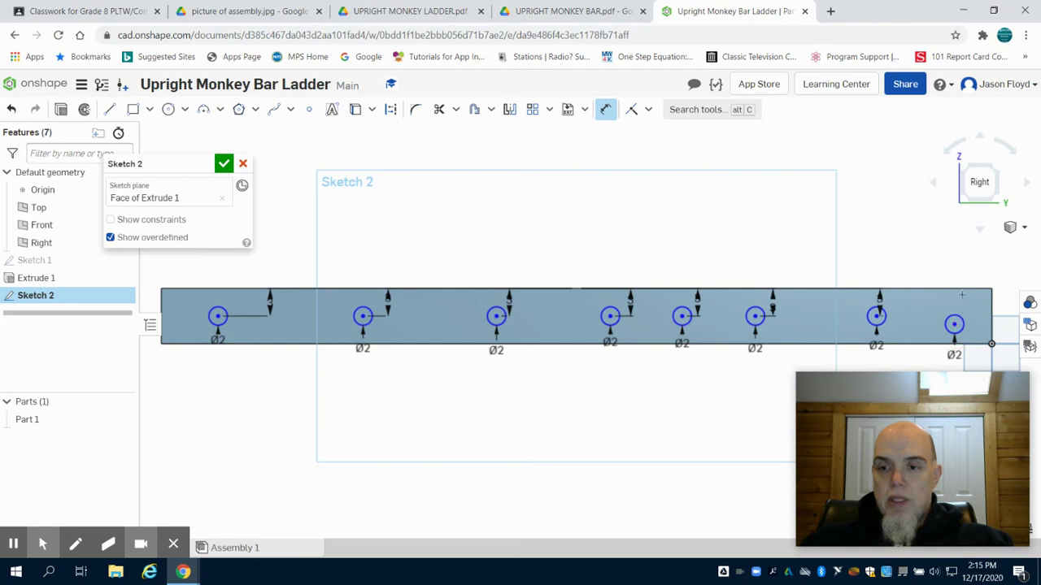
{"action": "left_click", "coordinate": [959, 289]}
{"action": "left_click", "coordinate": [959, 305]}
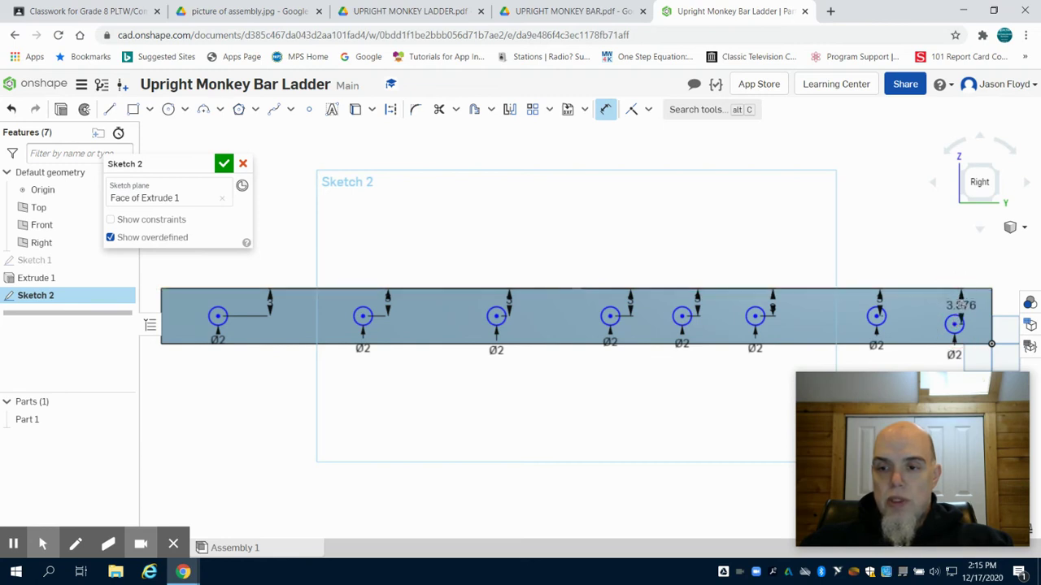
{"action": "type", "text": "3"}
{"action": "key", "text": "Return"}
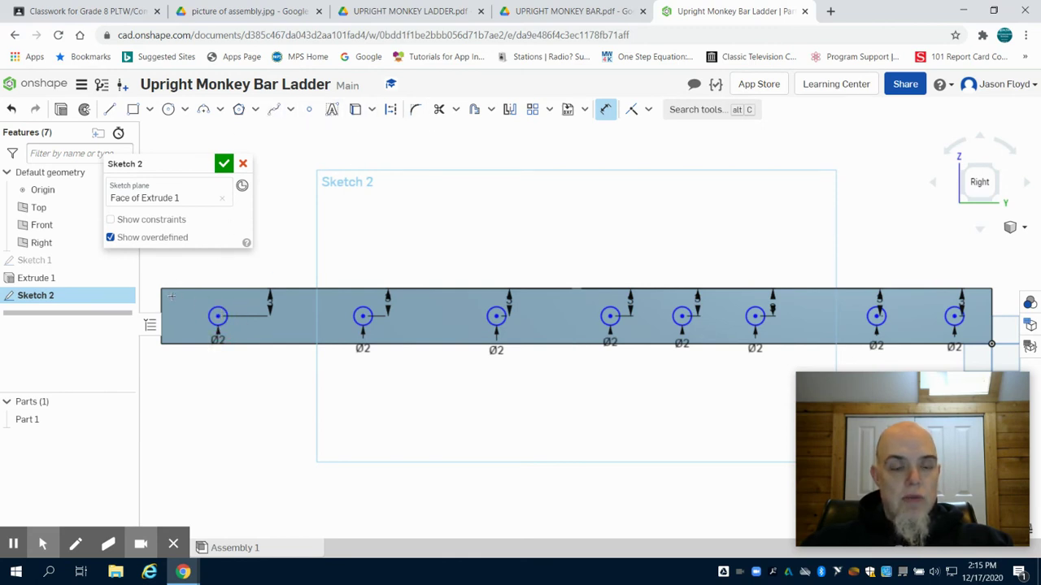
Place the first hole 10 from the left end and space holes two and three 10 apart
{"action": "left_click", "coordinate": [161, 299]}
{"action": "left_click", "coordinate": [217, 315]}
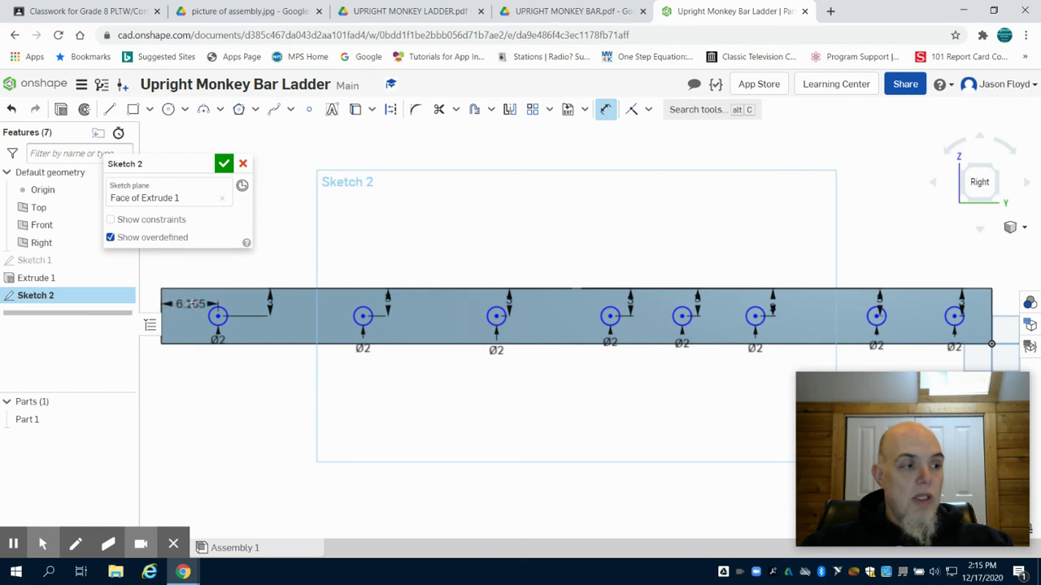
{"action": "left_click", "coordinate": [192, 303]}
{"action": "type", "text": "10"}
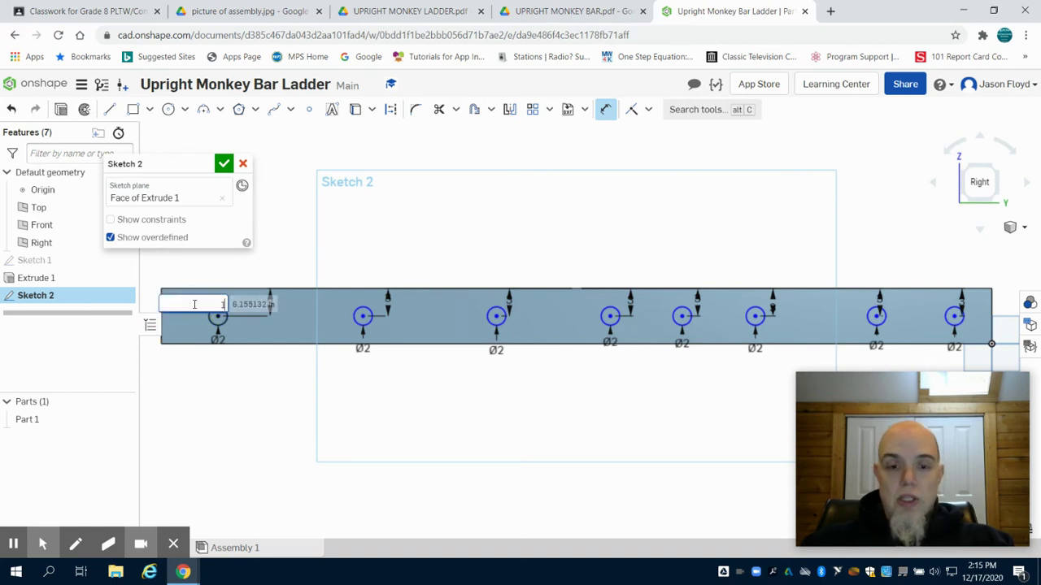
{"action": "key", "text": "Return"}
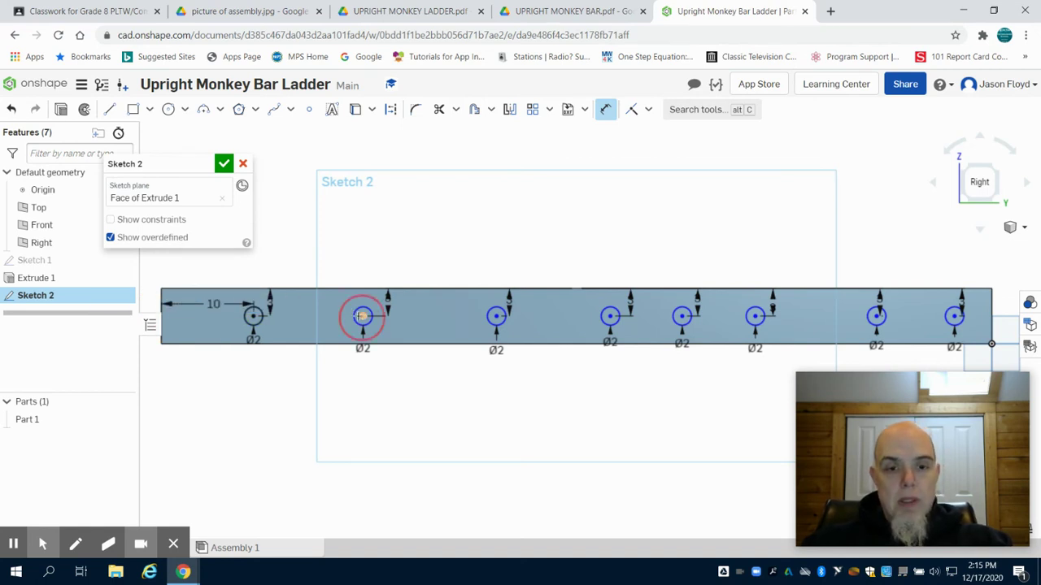
{"action": "left_click", "coordinate": [253, 316]}
{"action": "left_click", "coordinate": [362, 315]}
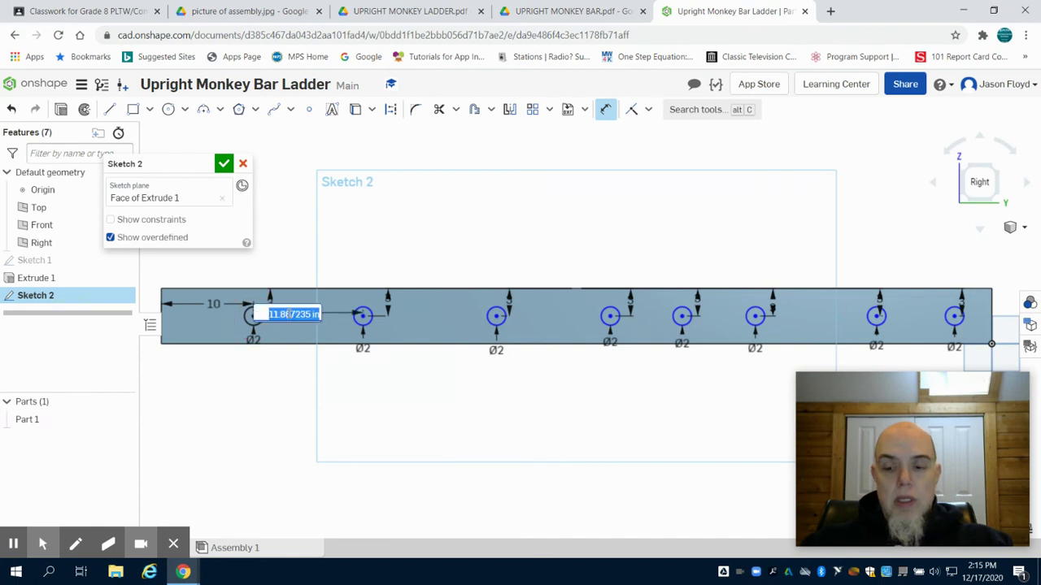
{"action": "left_click", "coordinate": [287, 313]}
{"action": "type", "text": "10"}
{"action": "key", "text": "Return"}
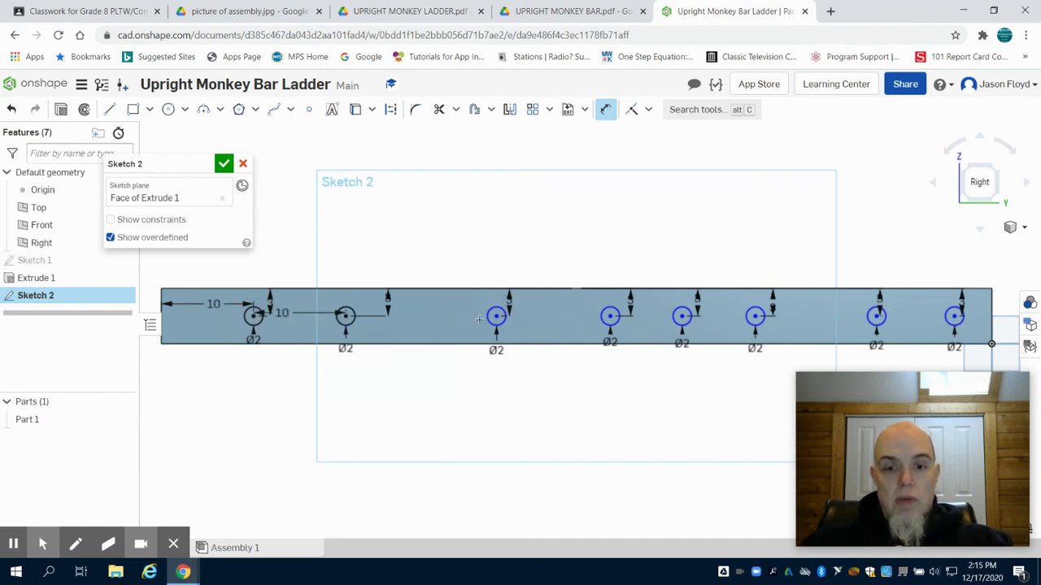
{"action": "left_click", "coordinate": [346, 316]}
{"action": "left_click", "coordinate": [409, 304]}
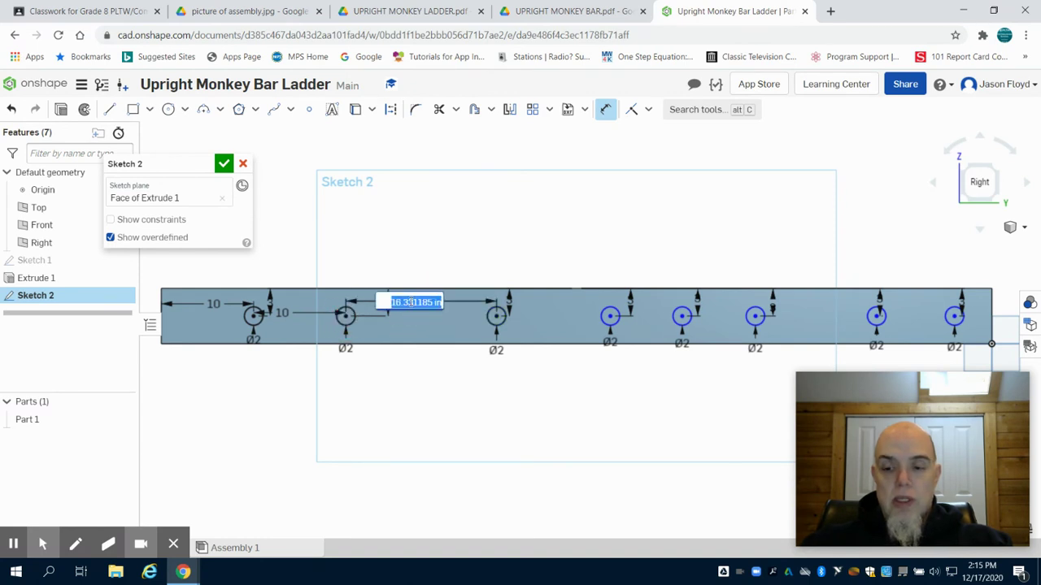
{"action": "type", "text": "10"}
{"action": "key", "text": "Return"}
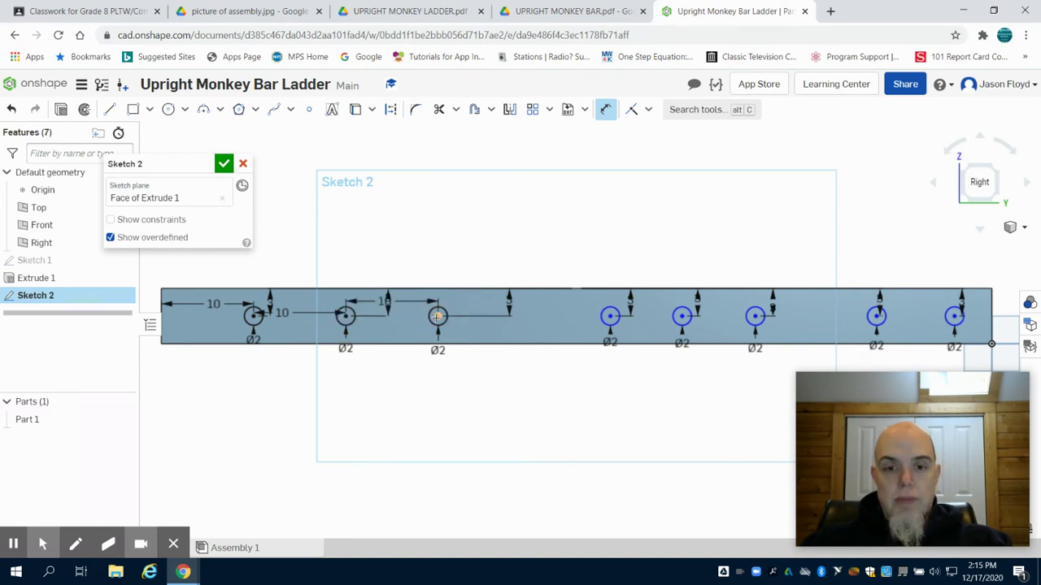
Space holes four, five and six 10 inches from their neighbours
{"action": "left_click", "coordinate": [437, 316]}
{"action": "left_click", "coordinate": [610, 316]}
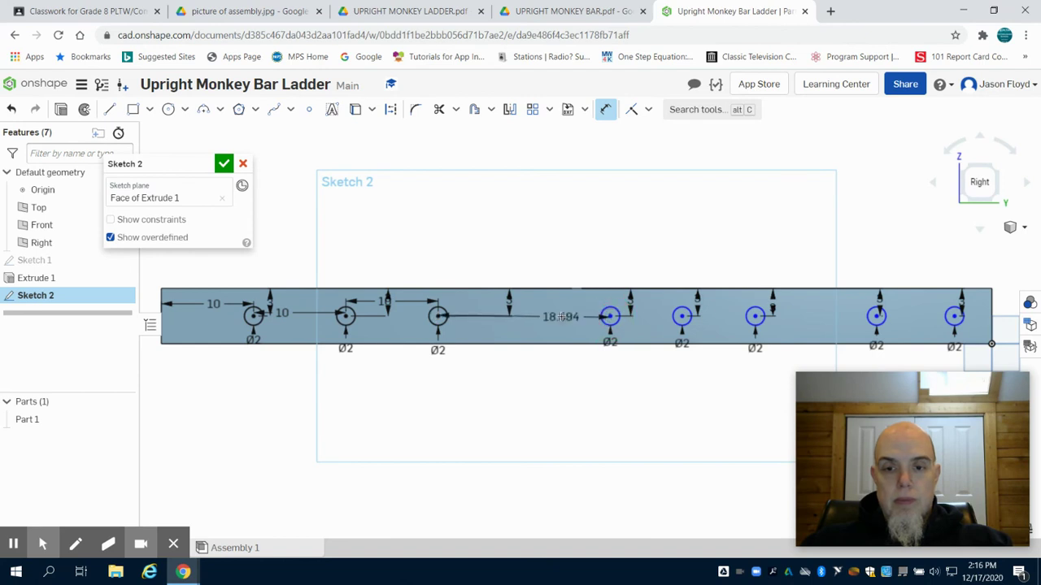
{"action": "left_click", "coordinate": [558, 315]}
{"action": "type", "text": "10"}
{"action": "key", "text": "Return"}
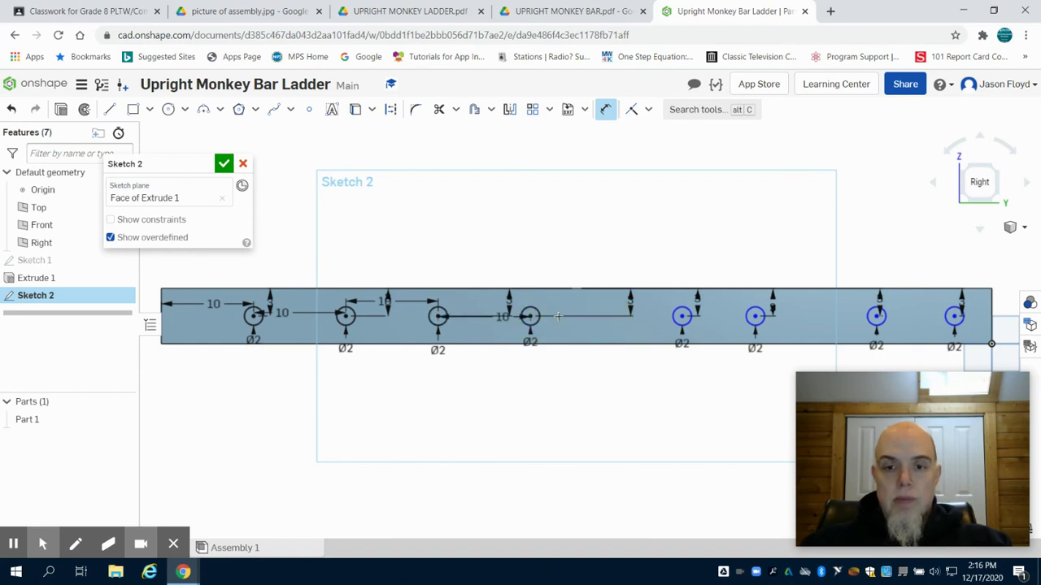
{"action": "left_click", "coordinate": [680, 315]}
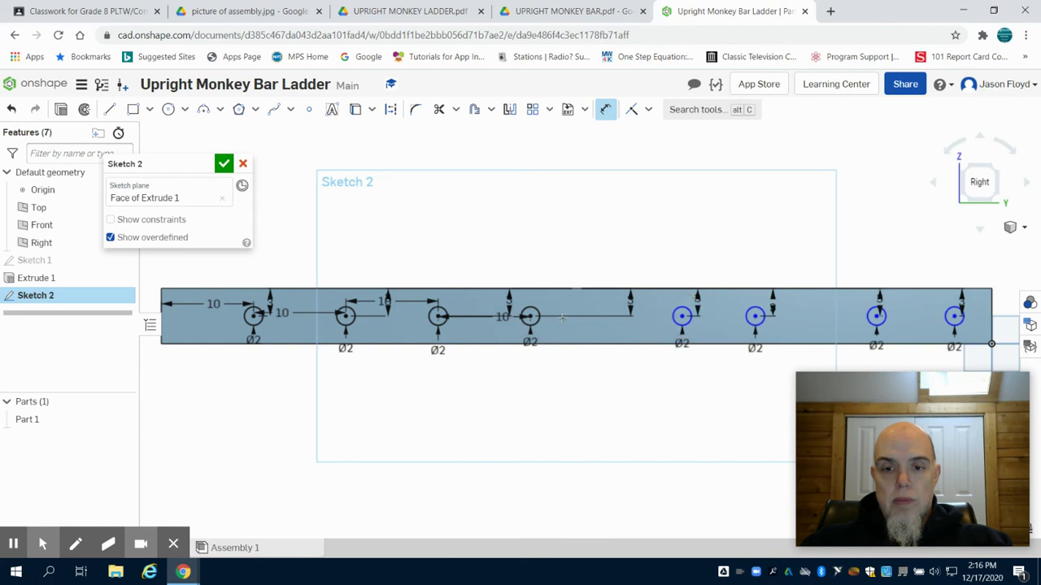
{"action": "left_click", "coordinate": [529, 316]}
{"action": "left_click", "coordinate": [592, 327]}
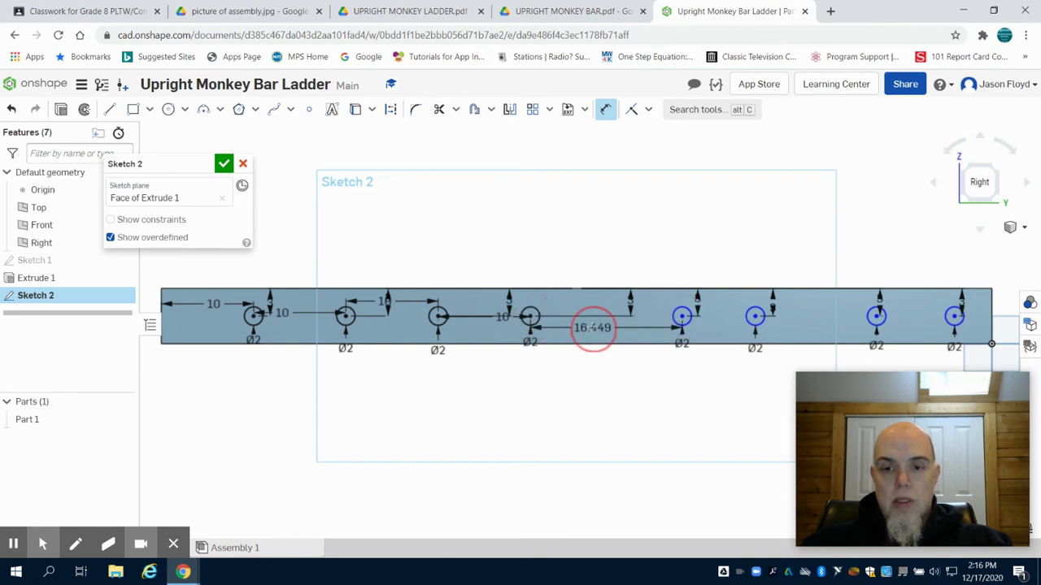
{"action": "type", "text": "10"}
{"action": "key", "text": "Return"}
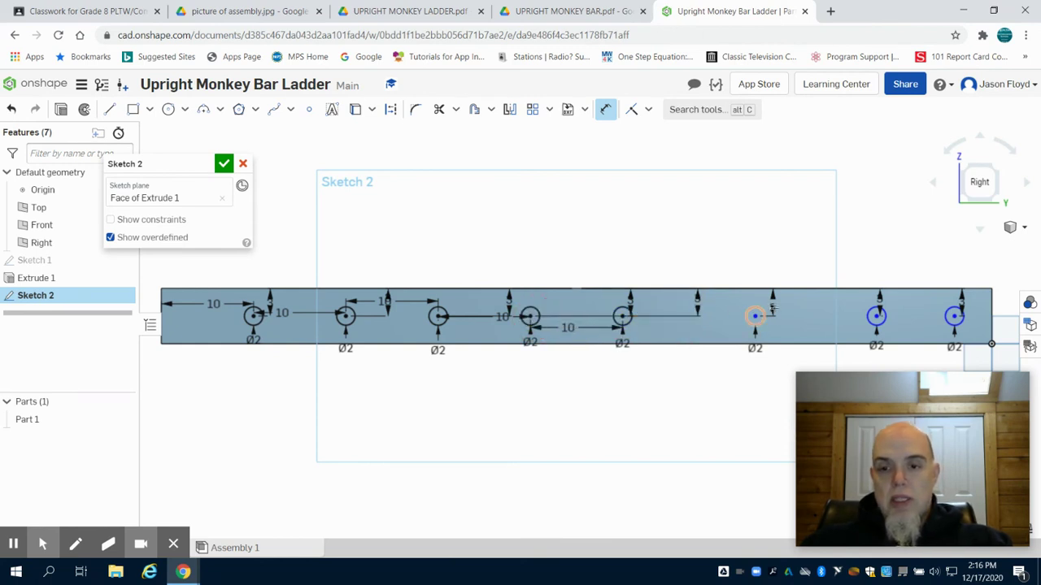
{"action": "left_click", "coordinate": [753, 317]}
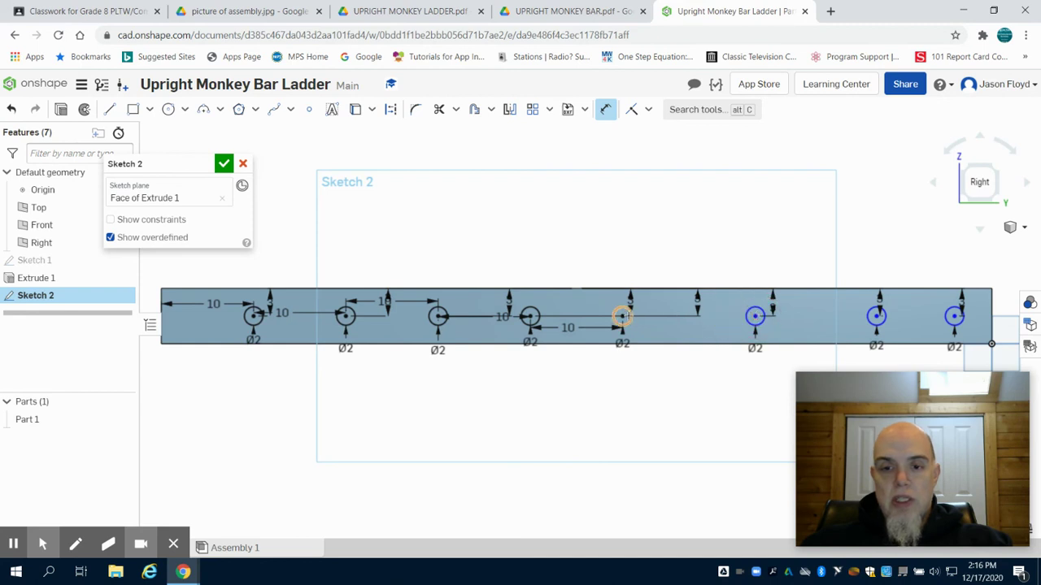
{"action": "left_click", "coordinate": [622, 316]}
{"action": "left_click", "coordinate": [662, 331]}
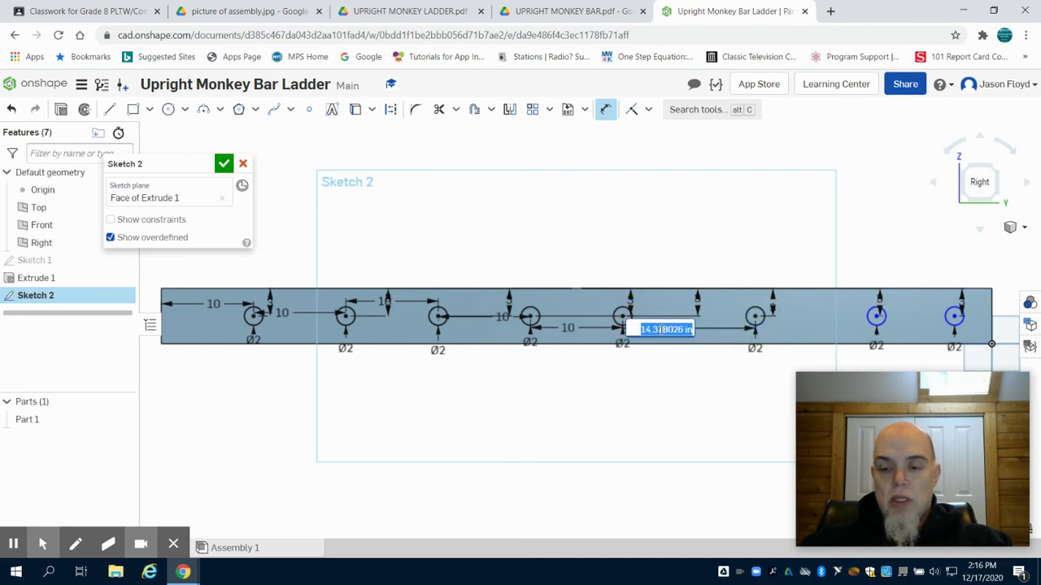
{"action": "type", "text": "10"}
{"action": "key", "text": "Return"}
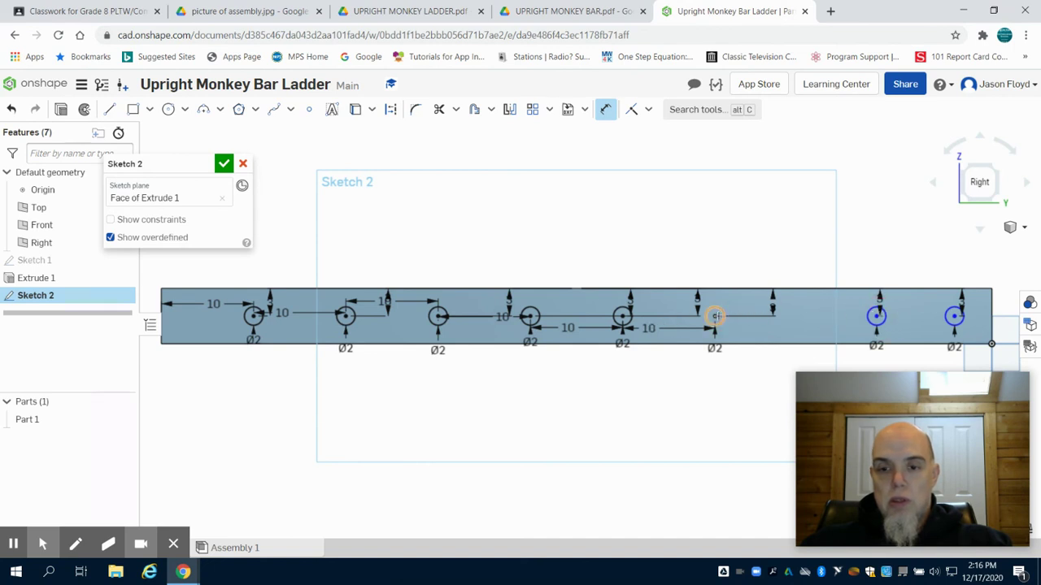
Space the seventh and eighth holes 10 inches apart
{"action": "left_click", "coordinate": [714, 316]}
{"action": "left_click", "coordinate": [757, 326]}
{"action": "key", "text": "Return"}
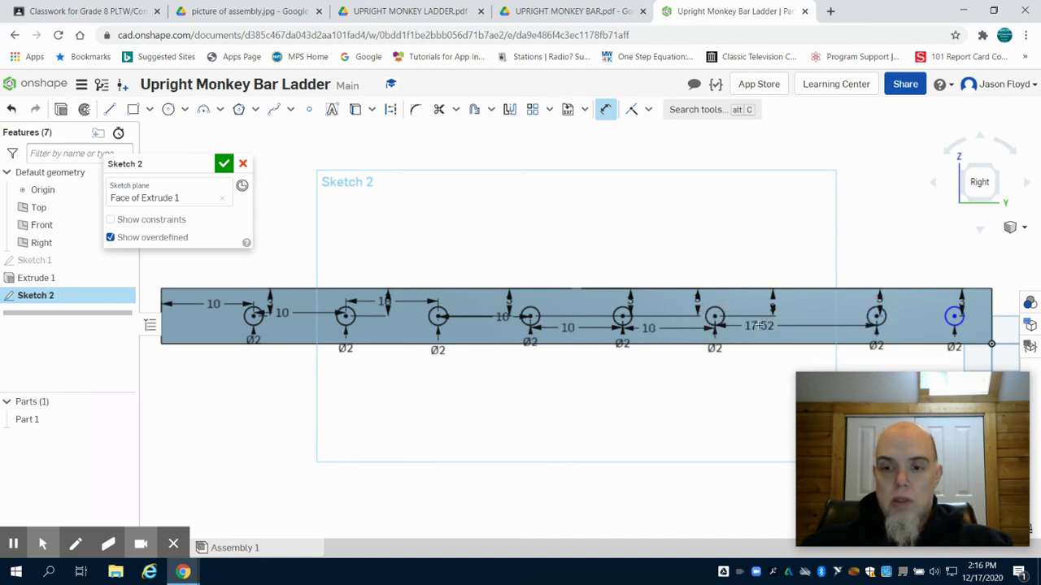
{"action": "type", "text": "10"}
{"action": "key", "text": "Return"}
{"action": "left_click", "coordinate": [954, 315]}
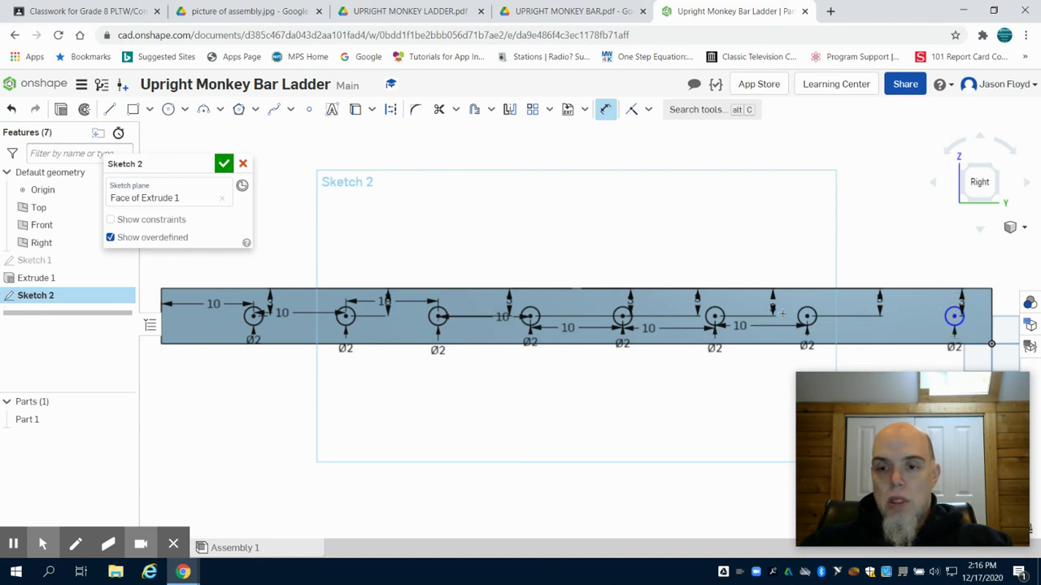
{"action": "left_click", "coordinate": [807, 316]}
{"action": "left_click", "coordinate": [849, 325]}
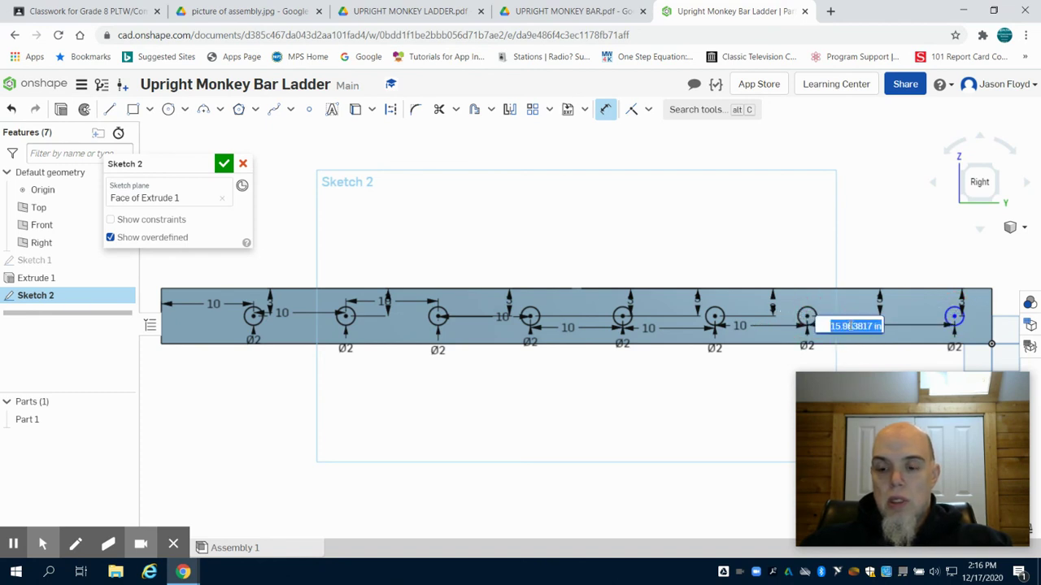
{"action": "type", "text": "10"}
{"action": "key", "text": "Return"}
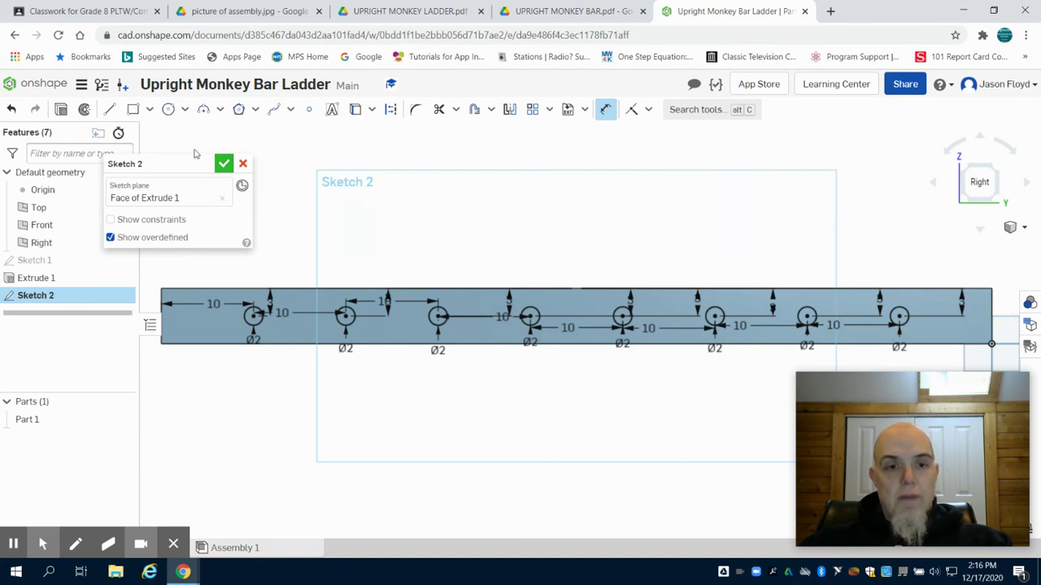
Finish Sketch 2 and extrude-remove the eight circles as holes through the post
{"action": "left_click", "coordinate": [61, 110]}
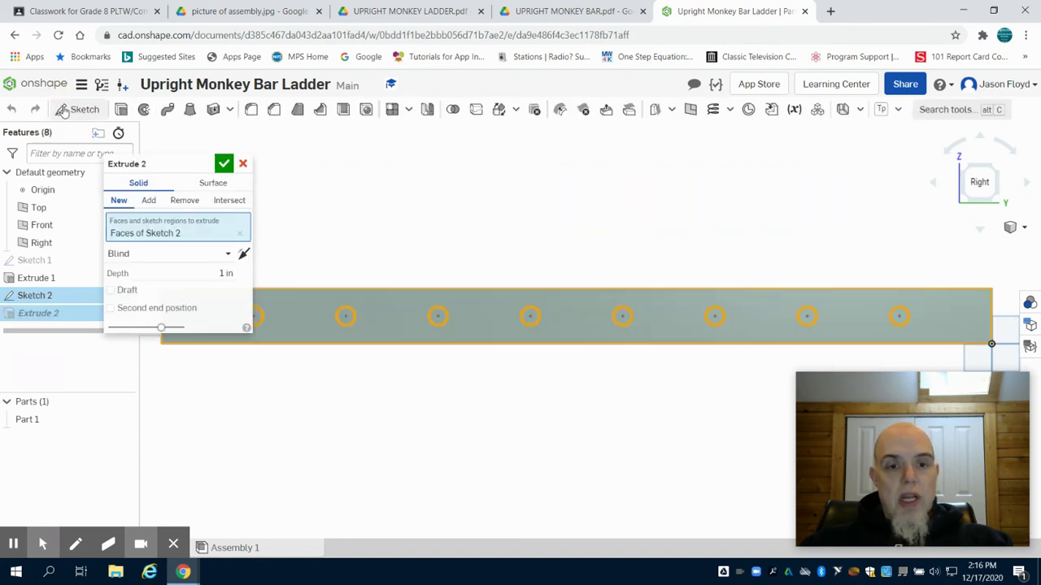
{"action": "left_click", "coordinate": [987, 169]}
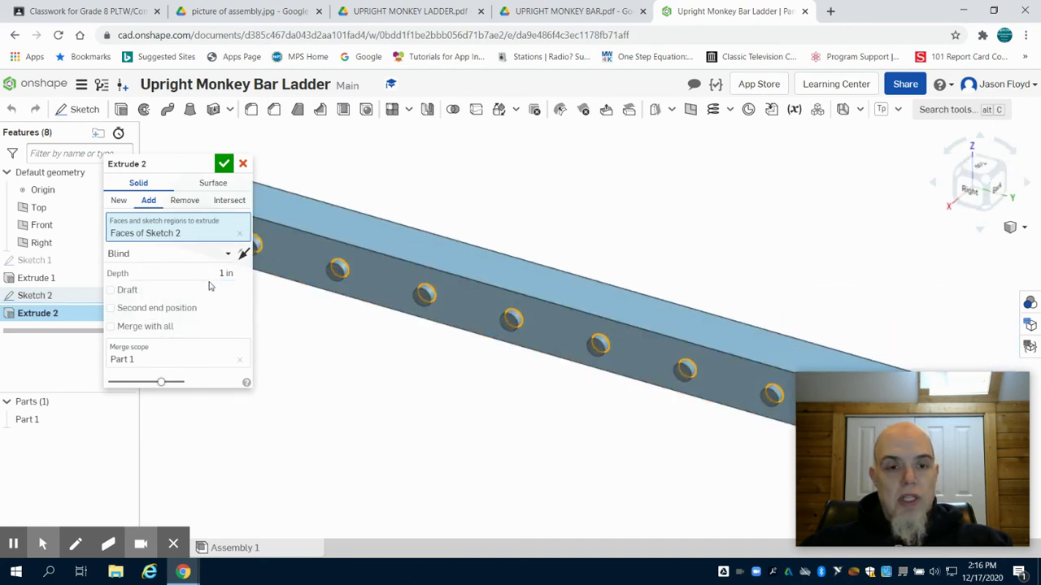
{"action": "left_click", "coordinate": [184, 201]}
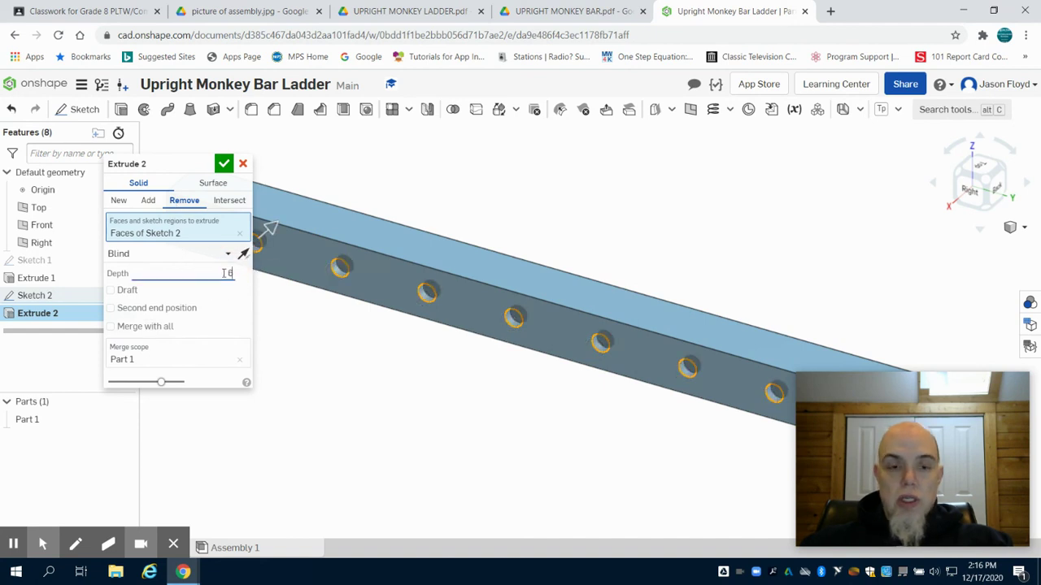
{"action": "left_click", "coordinate": [225, 165]}
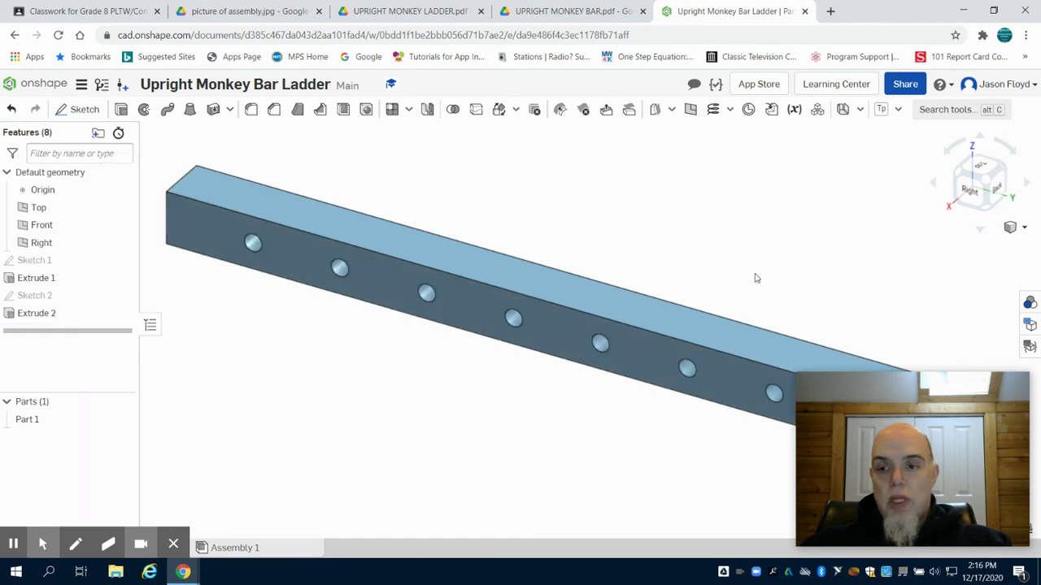
{"action": "left_click", "coordinate": [1019, 385]}
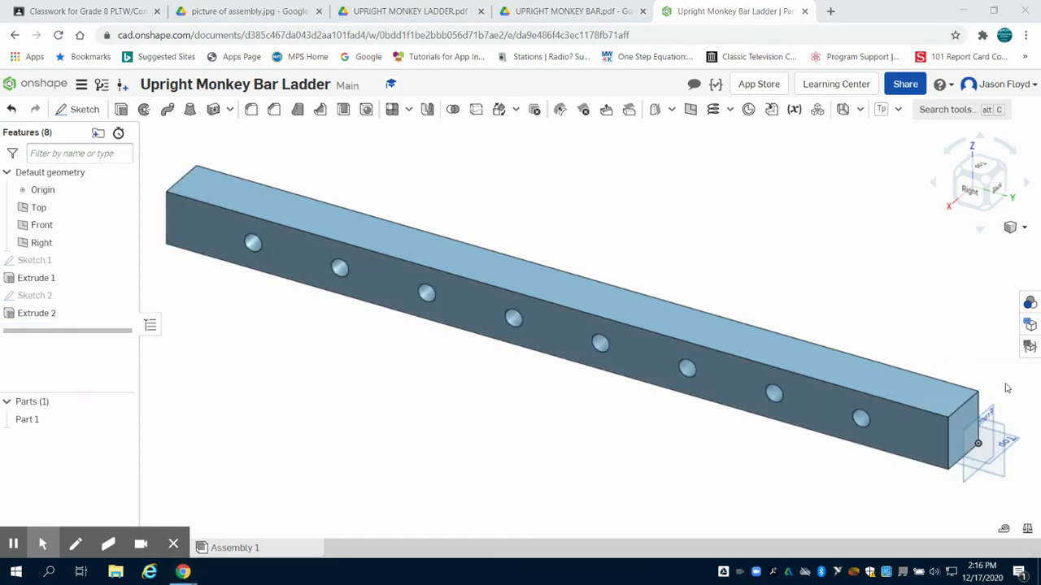
{"action": "right_click_drag", "start_coordinate": [808, 480], "coordinate": [890, 473]}
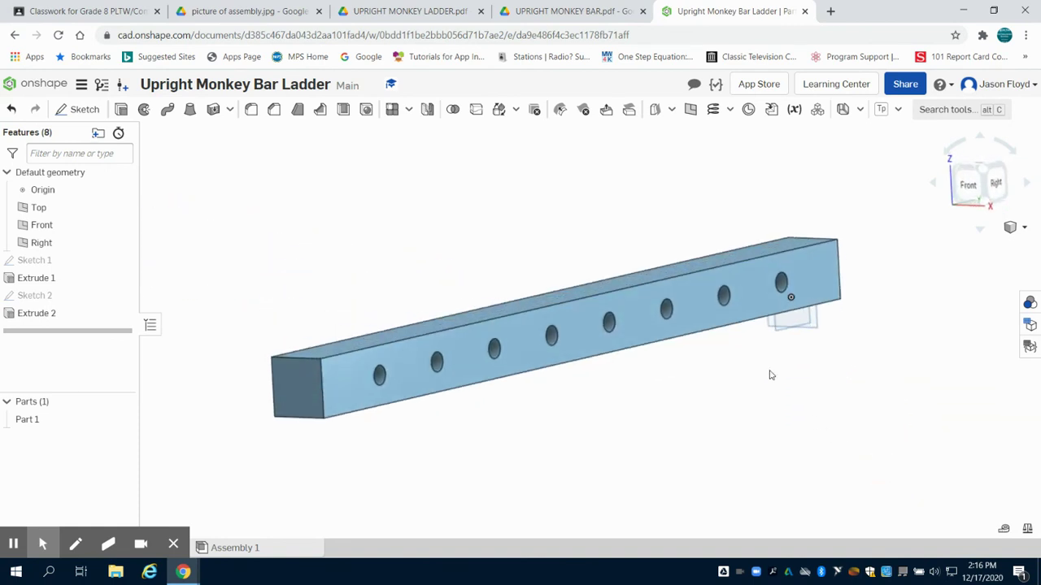